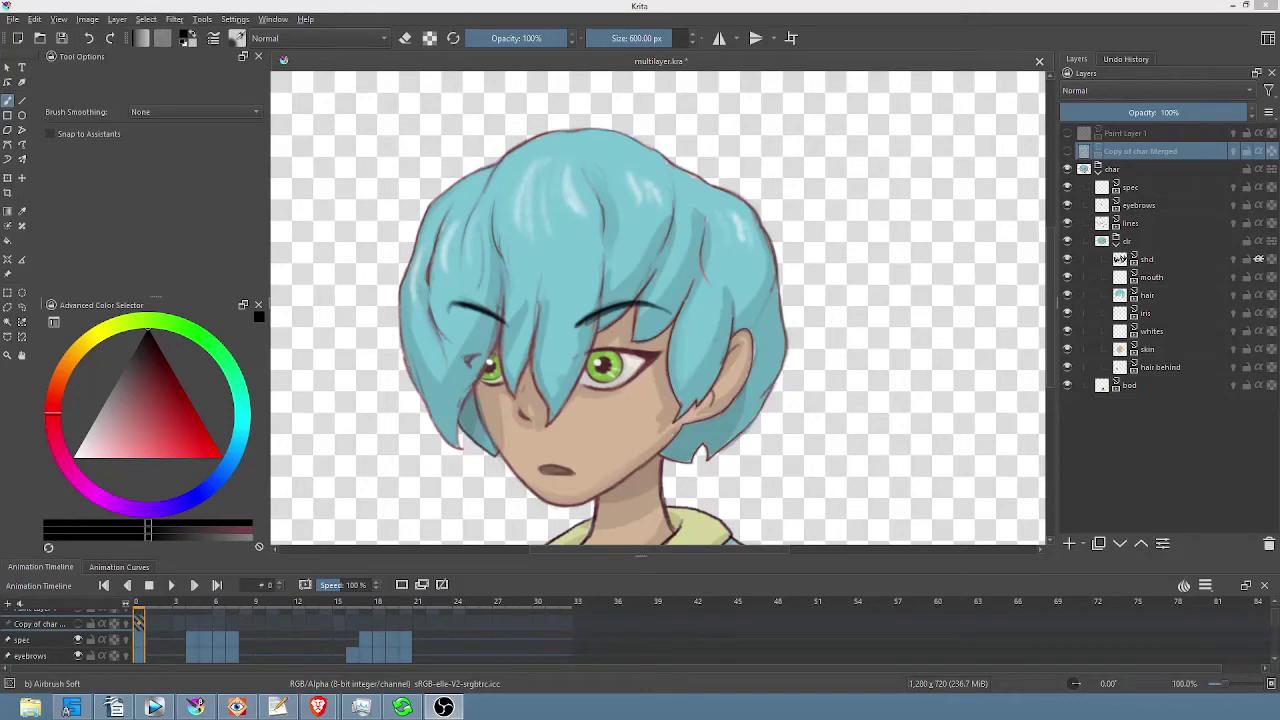
- Fit the whole image in view, select the char group, and play its animation to frame 31
left_click(514, 10)
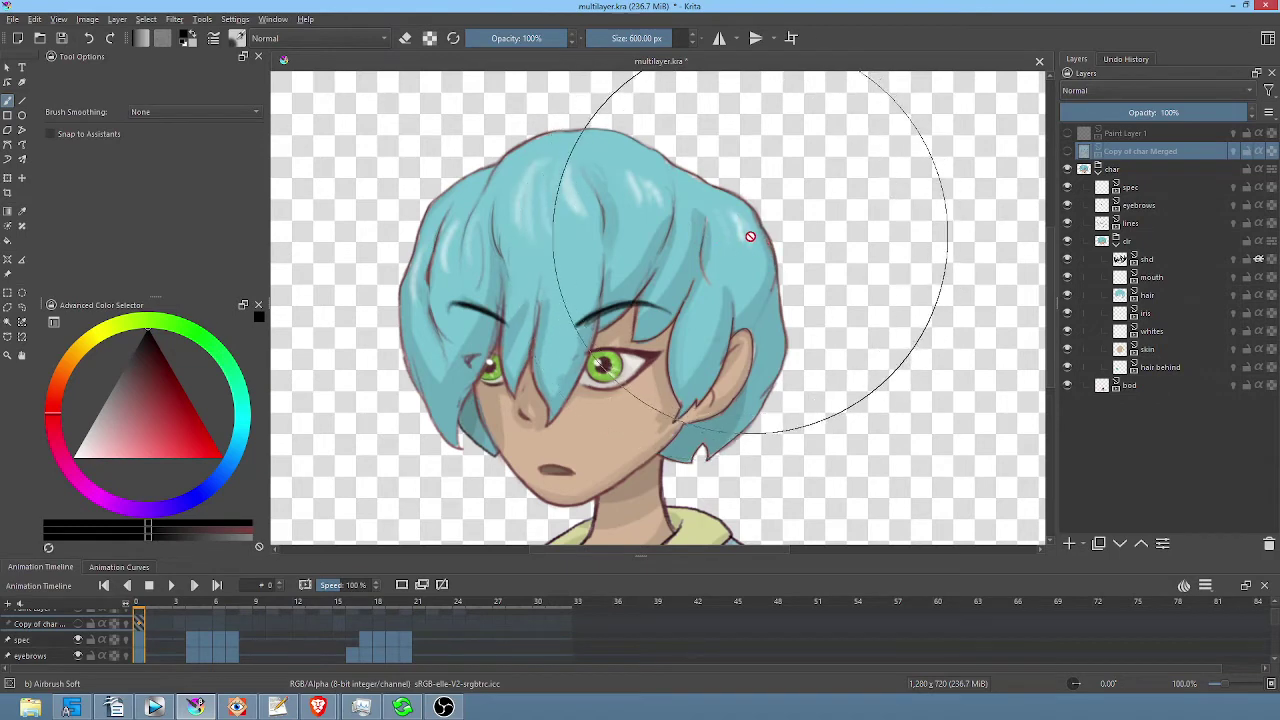
key("minus")
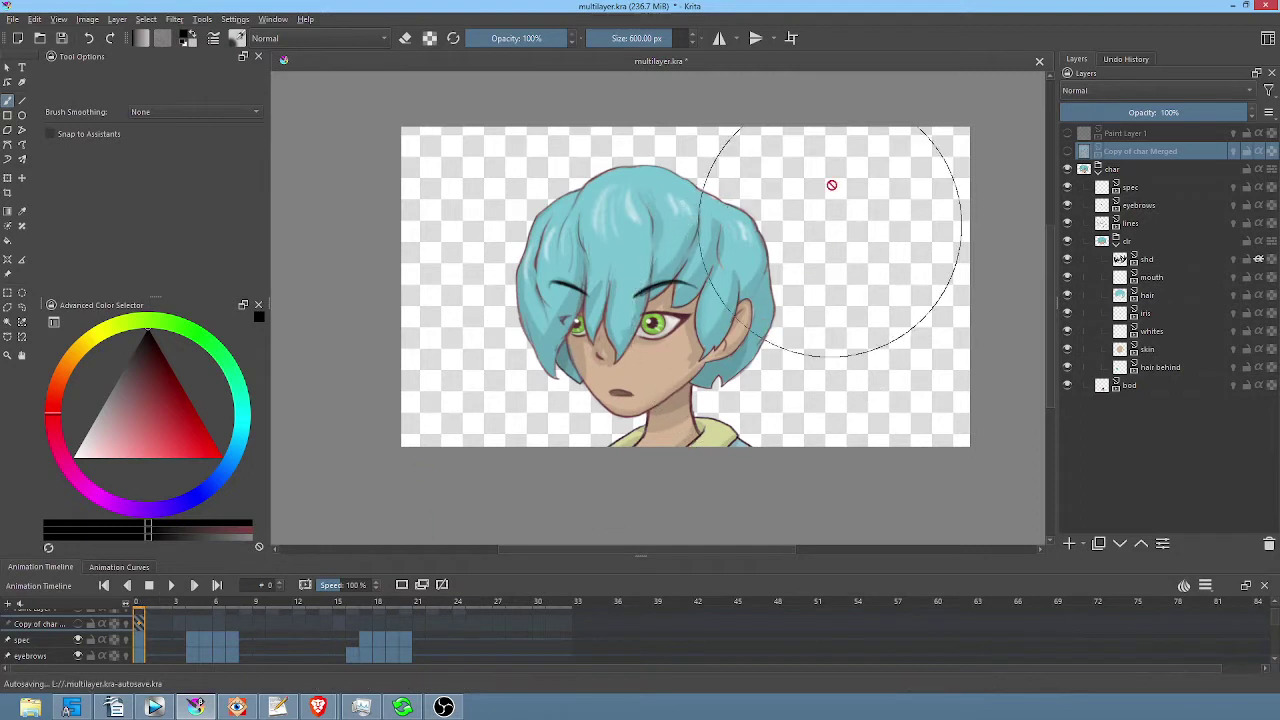
left_click(1114, 171)
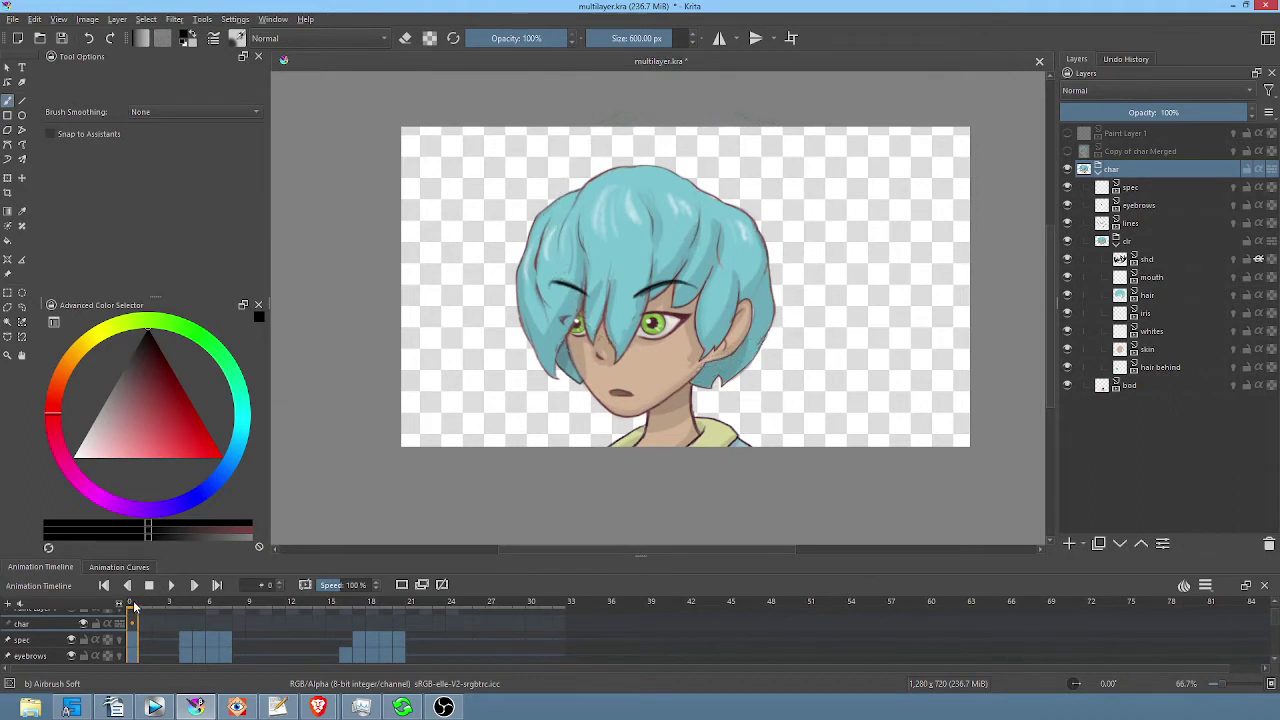
key("space")
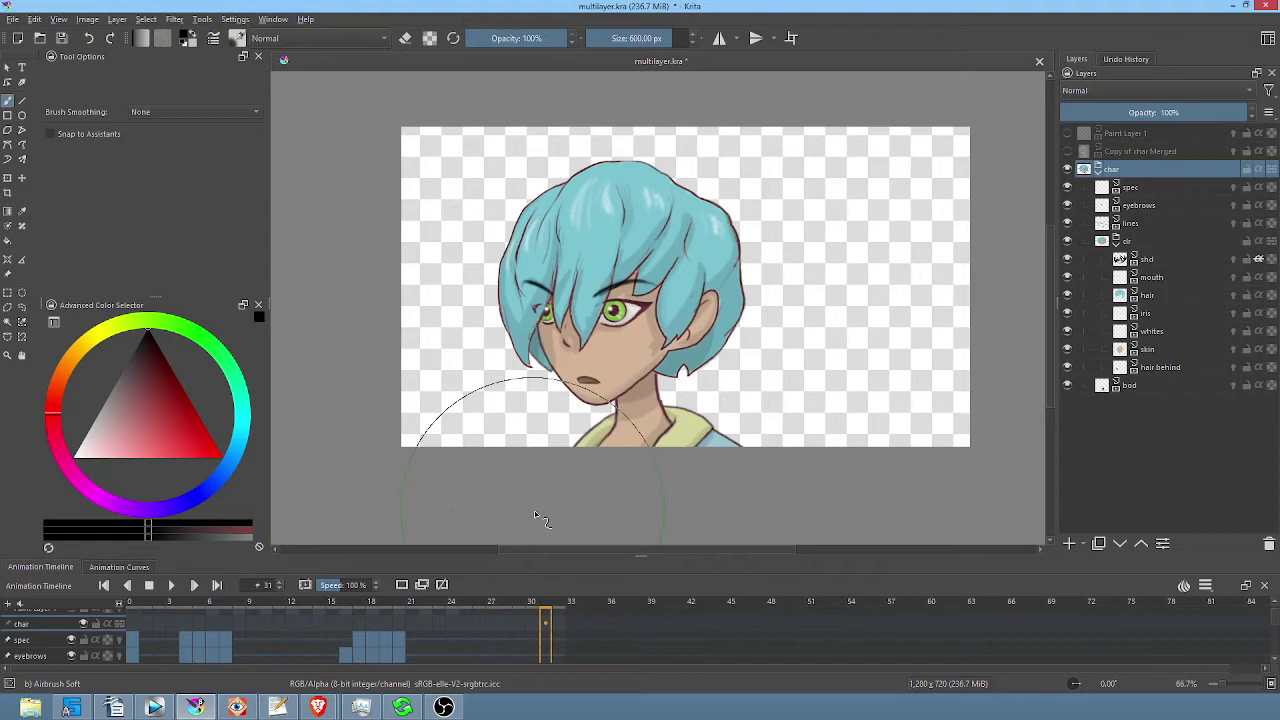
- Hide the char group, show Copy of char Merged, and open its transform modes to choose Liquify
left_click(1067, 169)
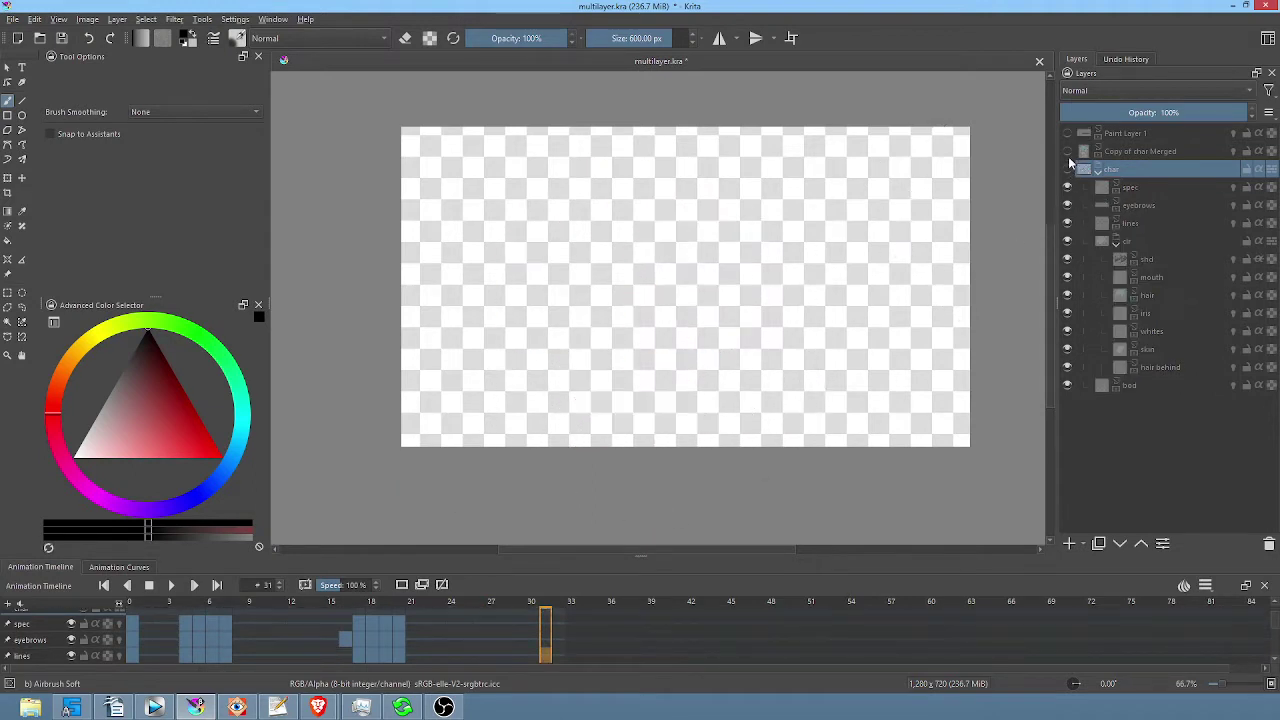
left_click(1067, 151)
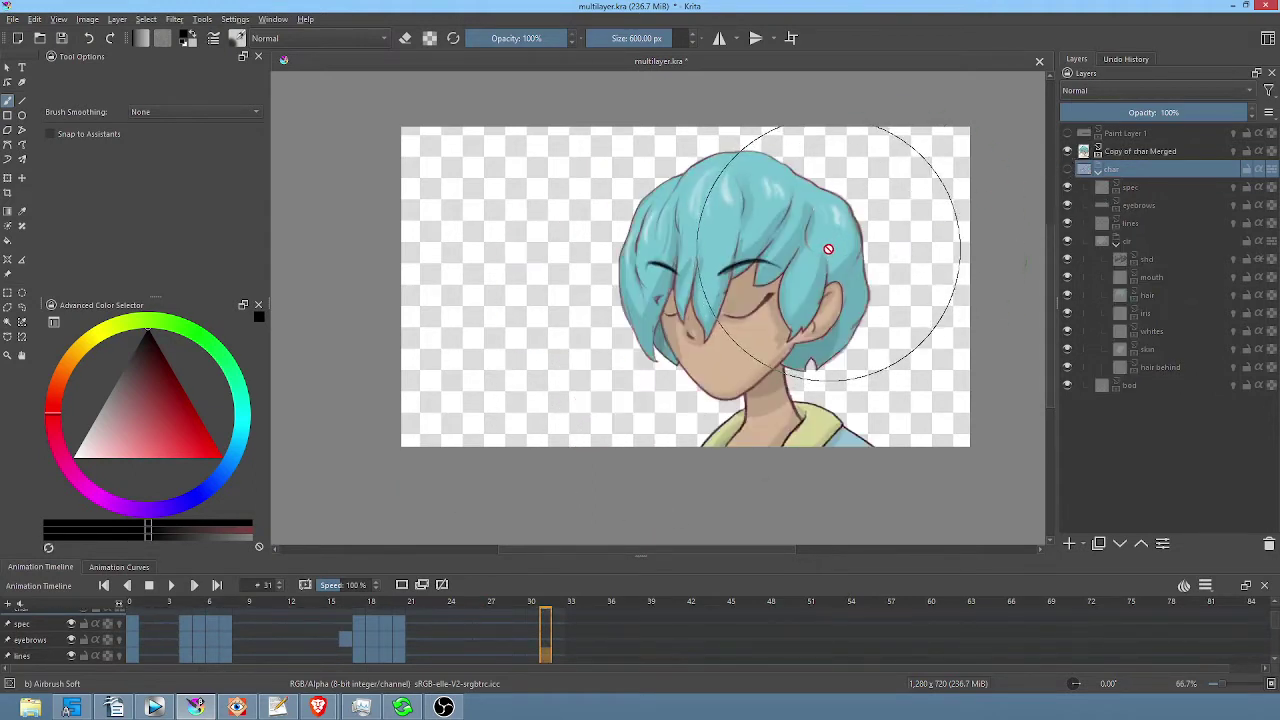
key("ctrl+t")
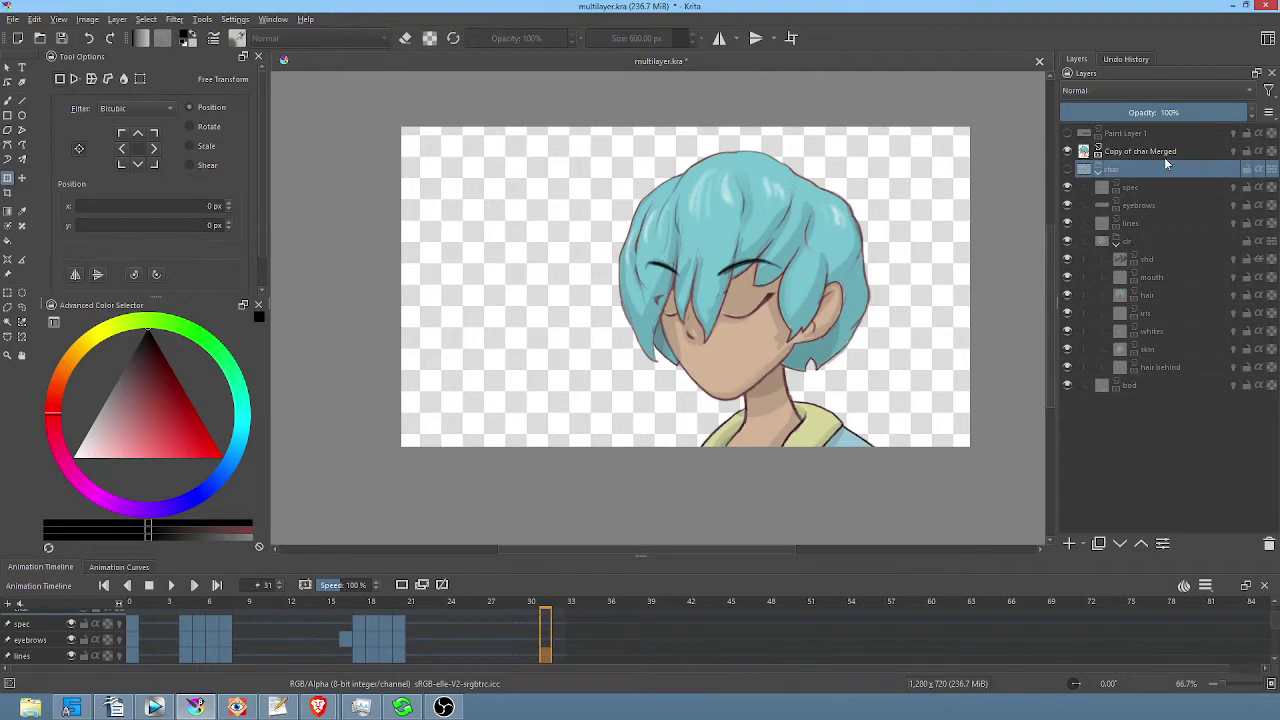
left_click(1145, 153)
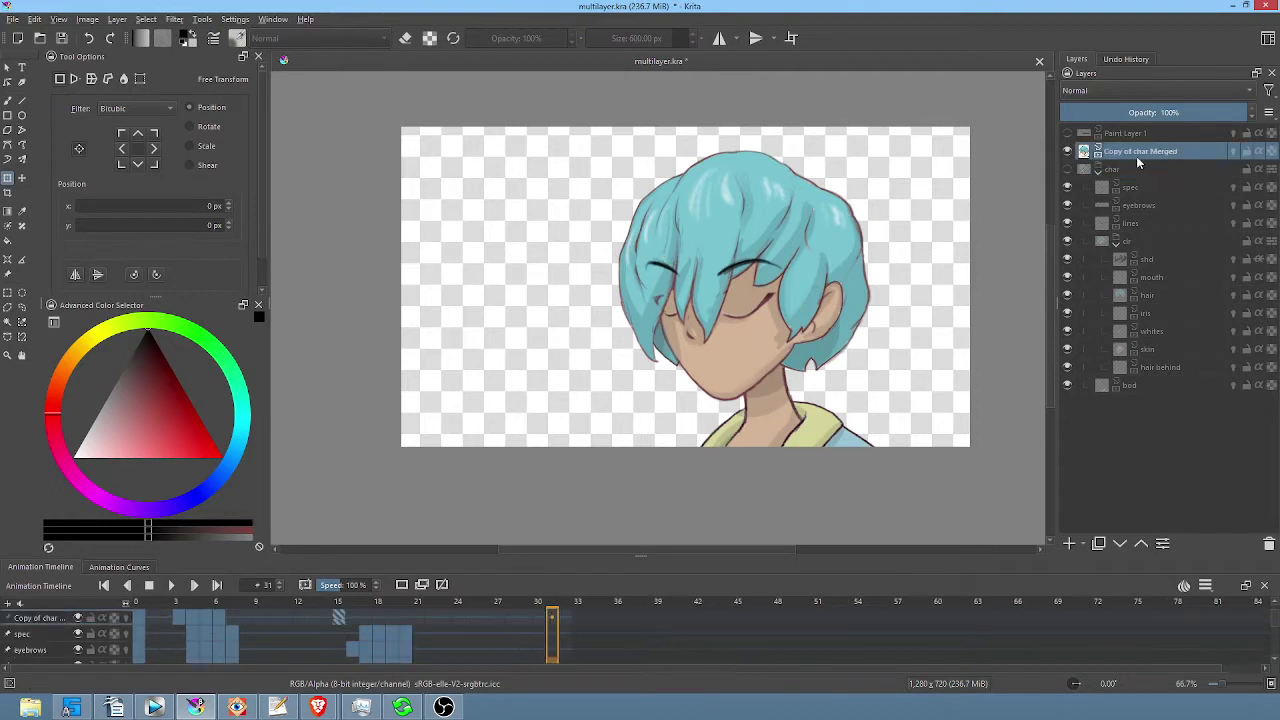
right_click(641, 251)
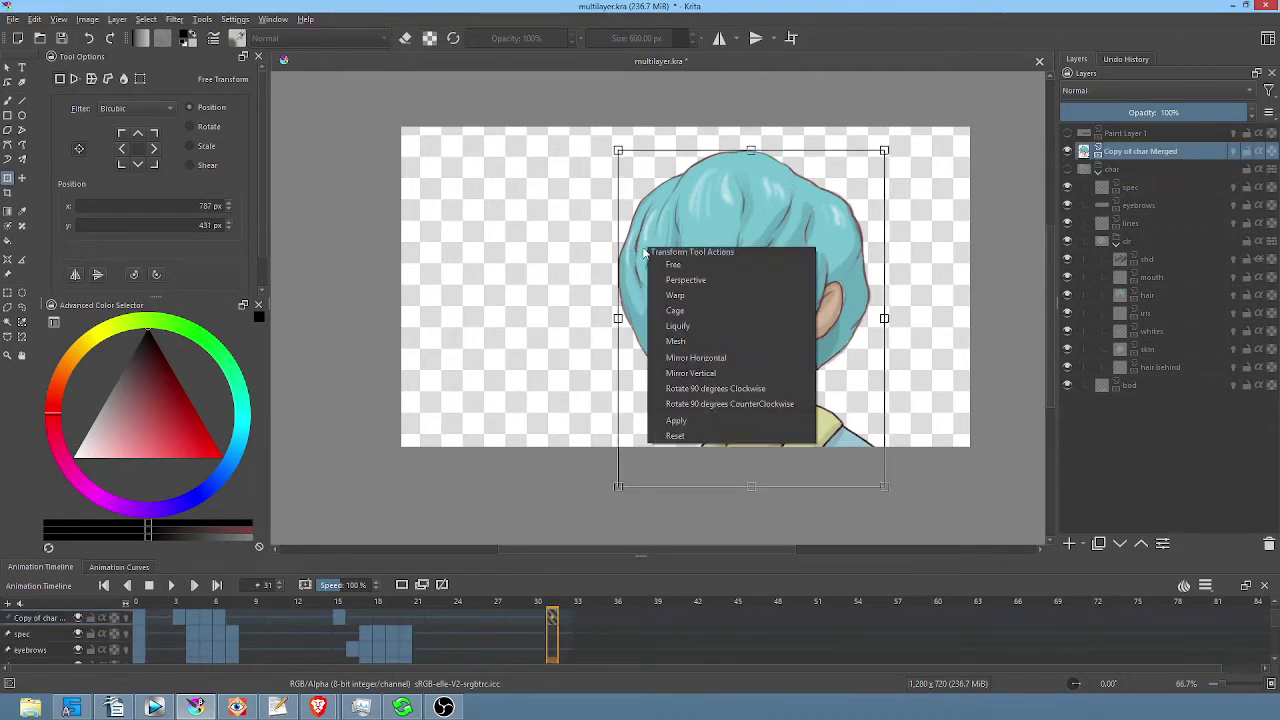
left_click(393, 209)
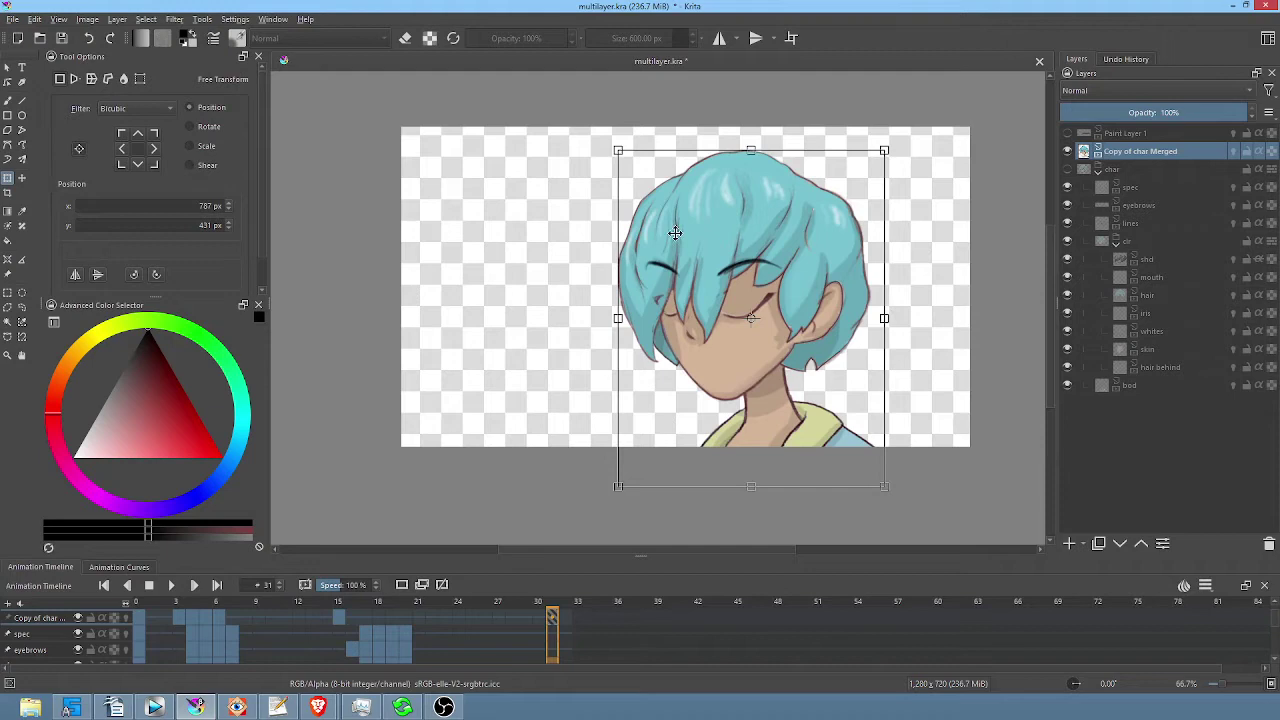
right_click(677, 236)
- Liquify the merged character's hair, eyebrows and face, pushing them left then right to tilt the head
left_click(708, 312)
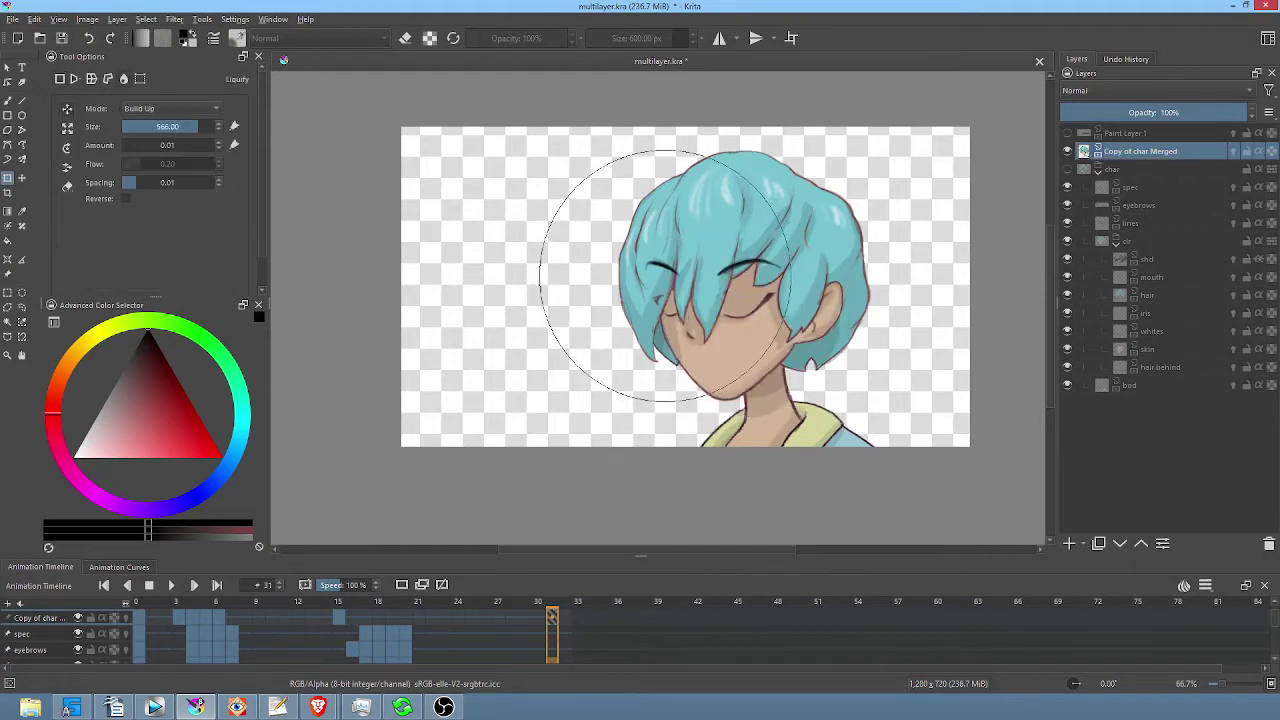
mouse_move(626, 257)
left_mouse_down()
mouse_move(573, 257)
mouse_move(720, 270)
mouse_move(737, 286)
mouse_move(600, 229)
mouse_move(805, 285)
mouse_move(652, 272)
left_mouse_up()
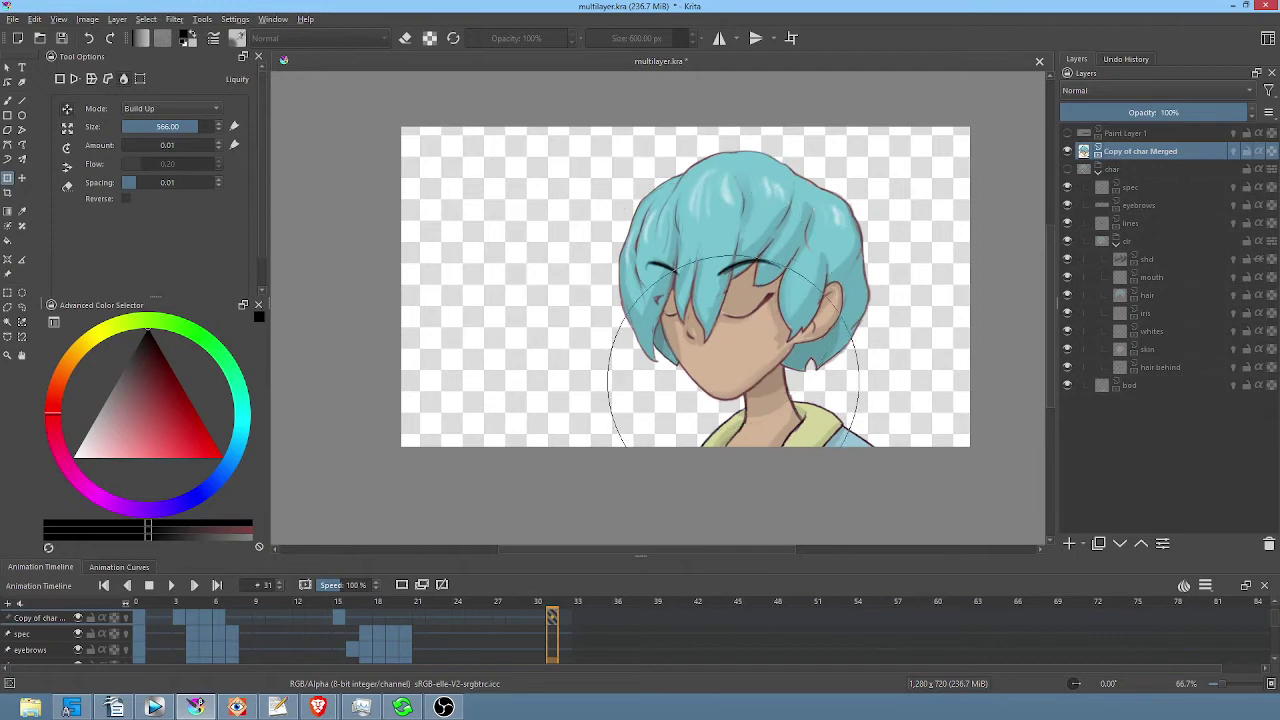
scroll(693, 253, "up", 3)
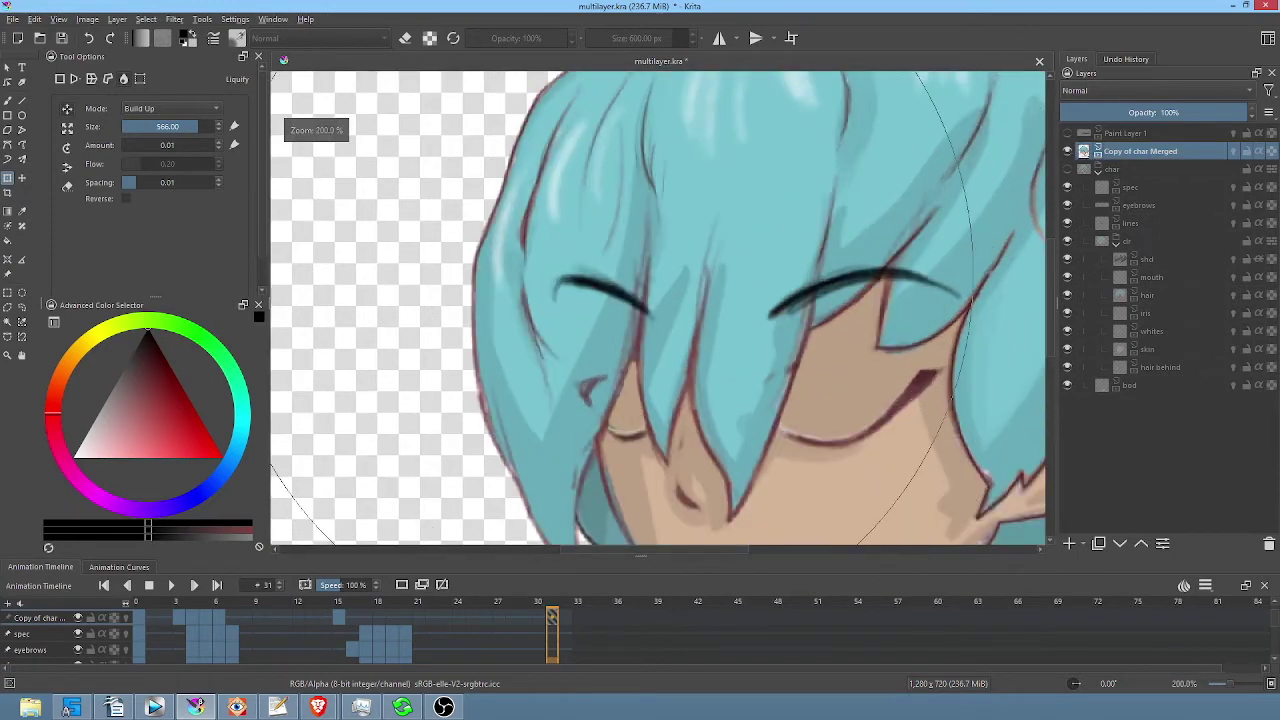
mouse_move(640, 300)
left_mouse_down()
mouse_move(624, 266)
mouse_move(600, 271)
mouse_move(587, 252)
mouse_move(450, 265)
mouse_move(340, 240)
mouse_move(401, 240)
mouse_move(346, 228)
mouse_move(427, 255)
left_mouse_up()
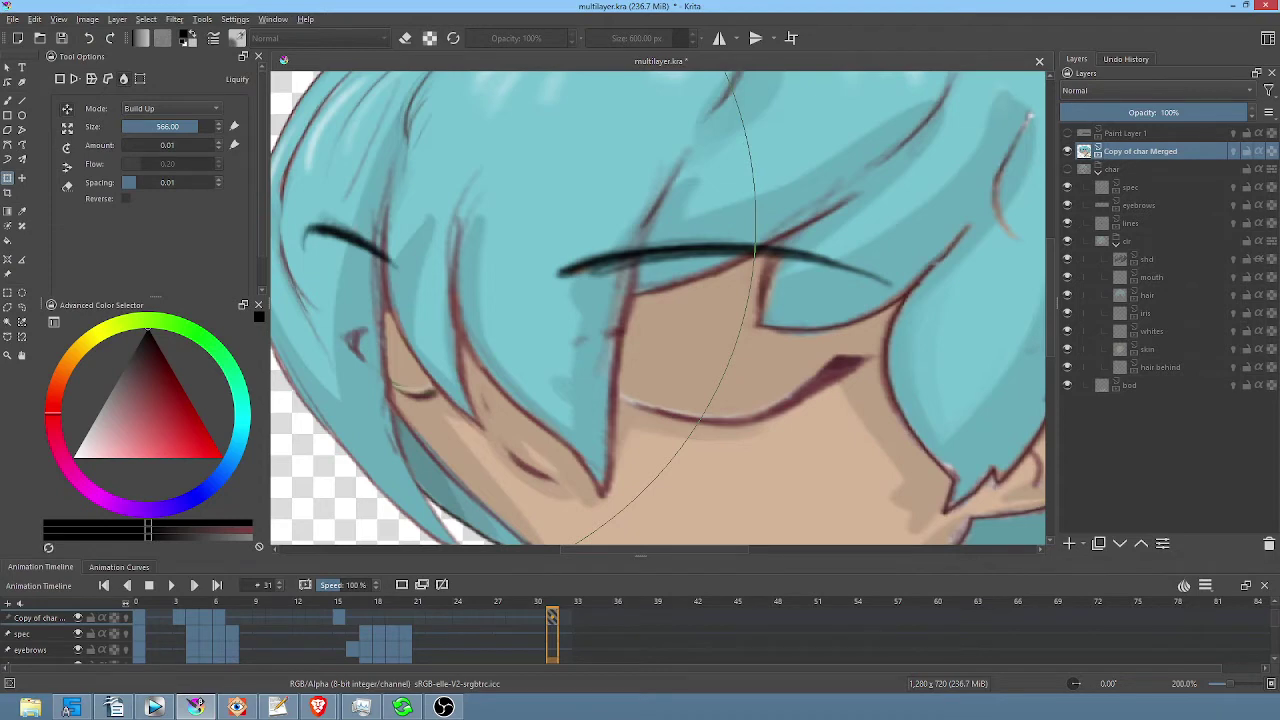
mouse_move(428, 250)
left_mouse_down()
mouse_move(705, 245)
mouse_move(757, 225)
mouse_move(553, 215)
mouse_move(545, 202)
mouse_move(616, 211)
left_mouse_up()
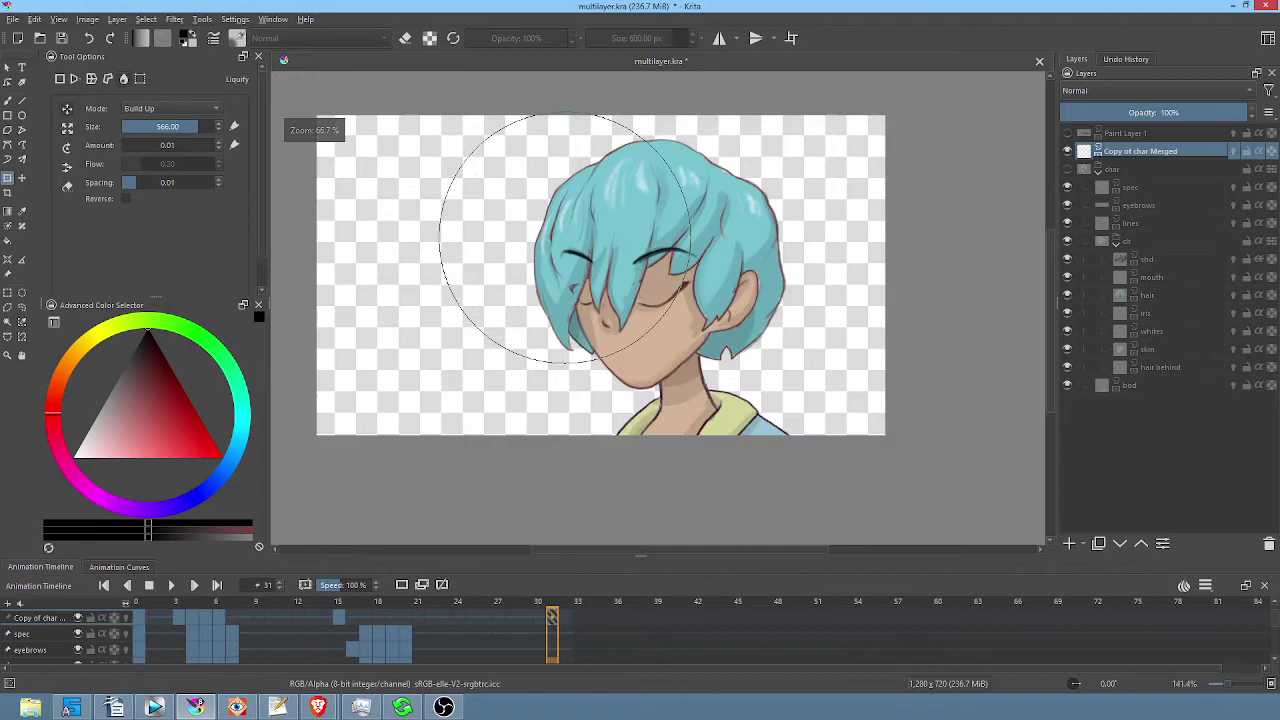
scroll(630, 230, "down", 3)
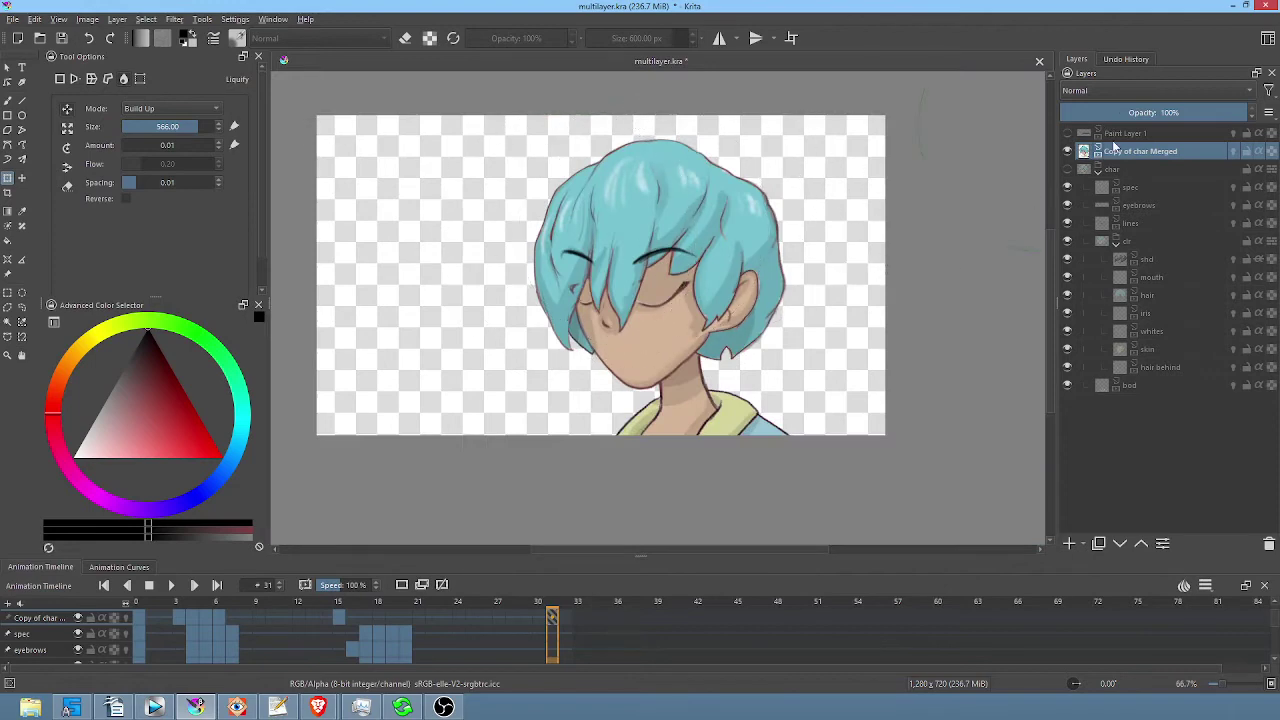
- Apply Enhance > Unsharp Mask to the merged layer, commit the liquify warp, and zoom back to 66.7%
scroll(840, 141, "up", 3)
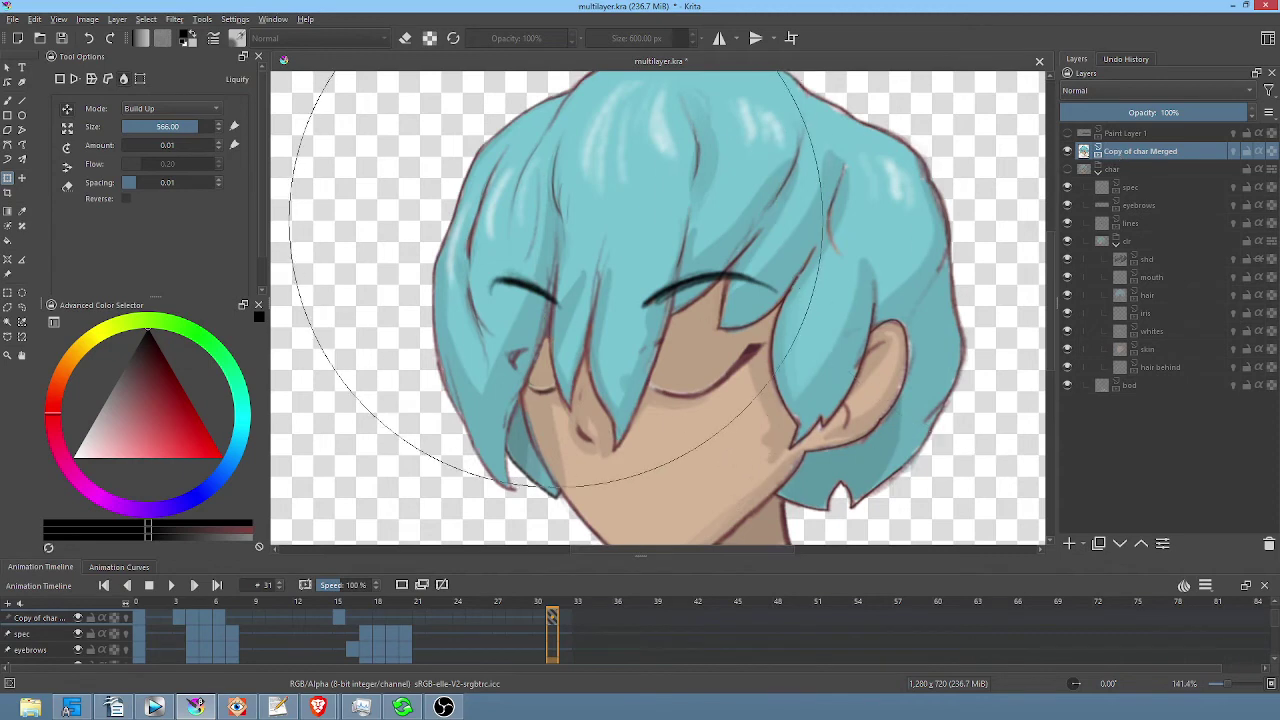
left_click(172, 20)
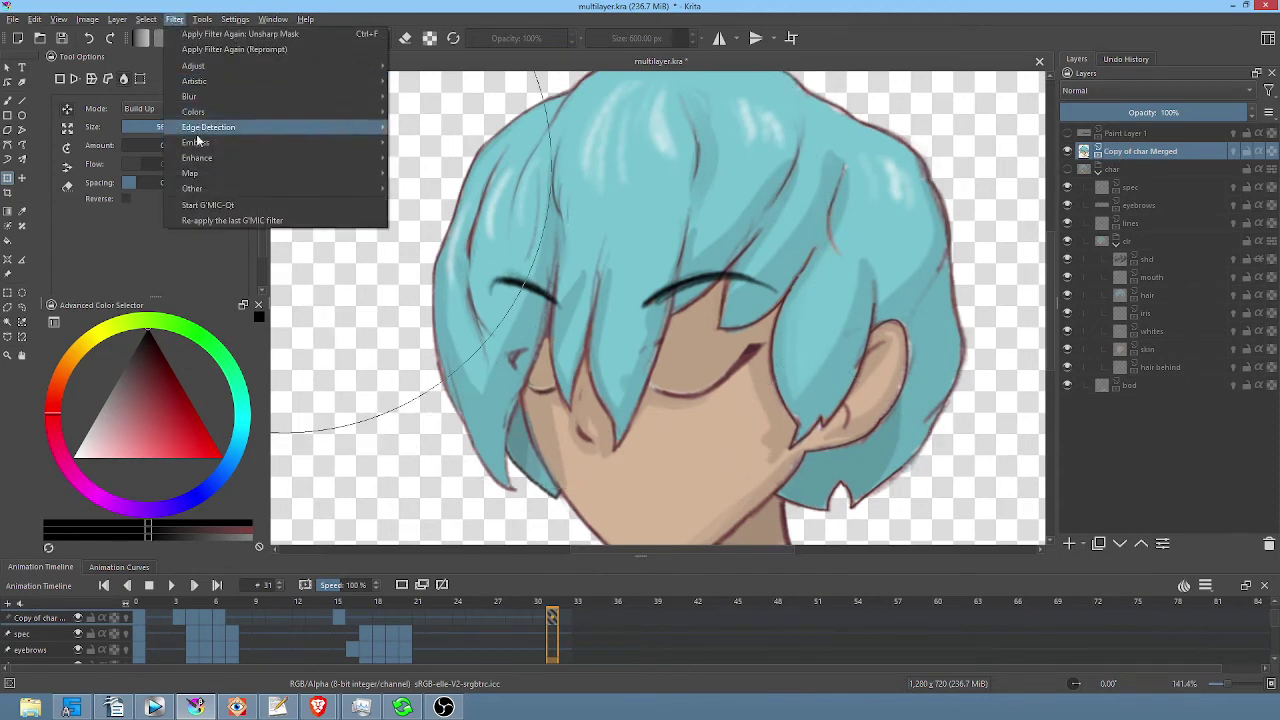
mouse_move(240, 168)
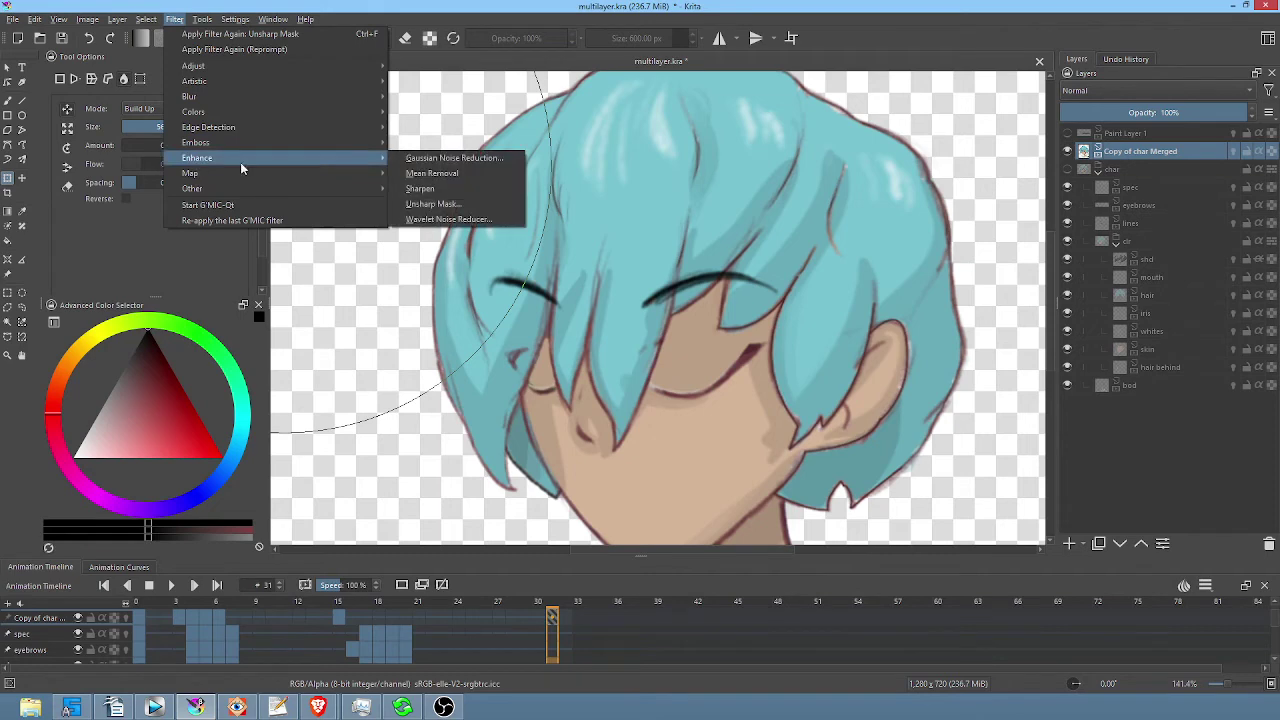
left_click(459, 210)
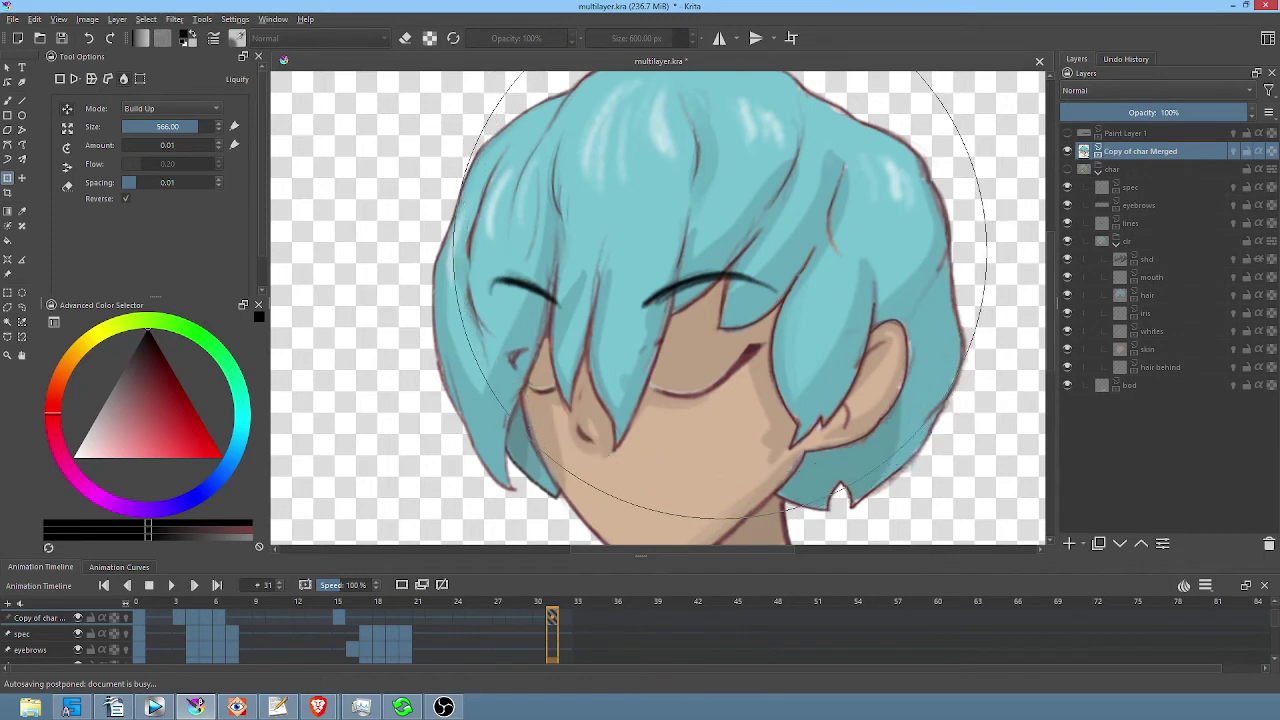
key("Return")
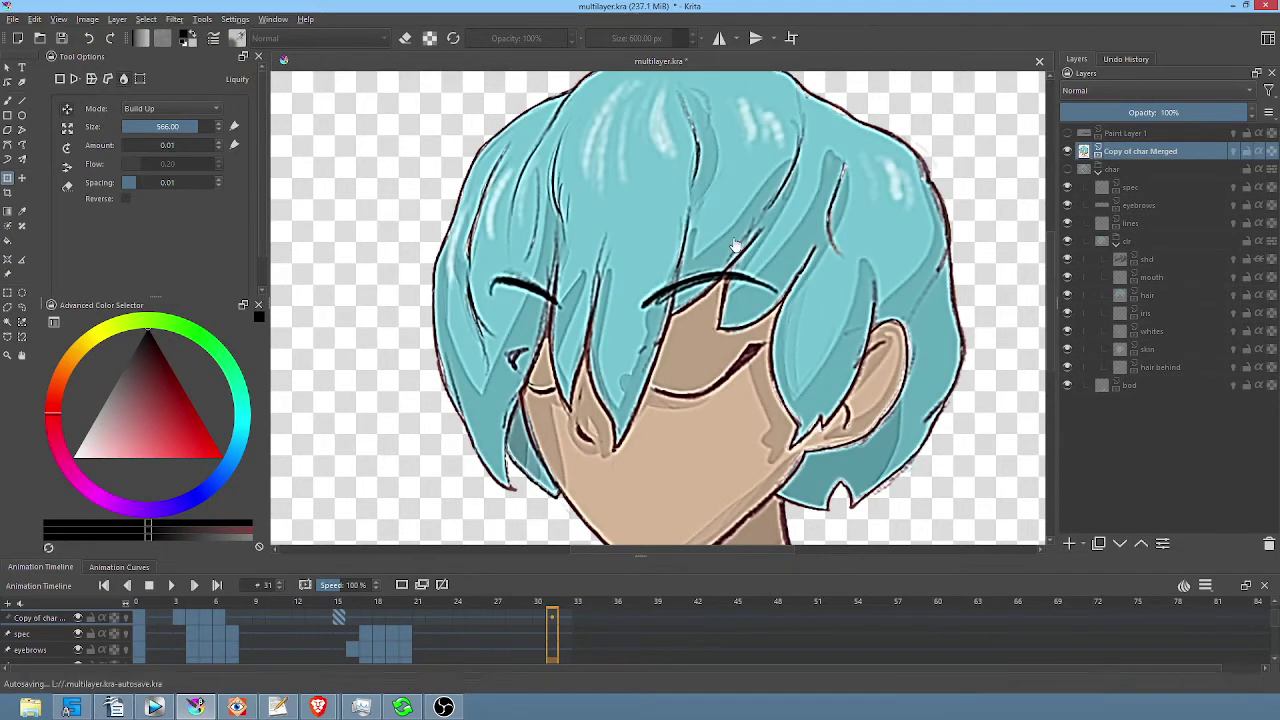
key("minus")
key("minus")
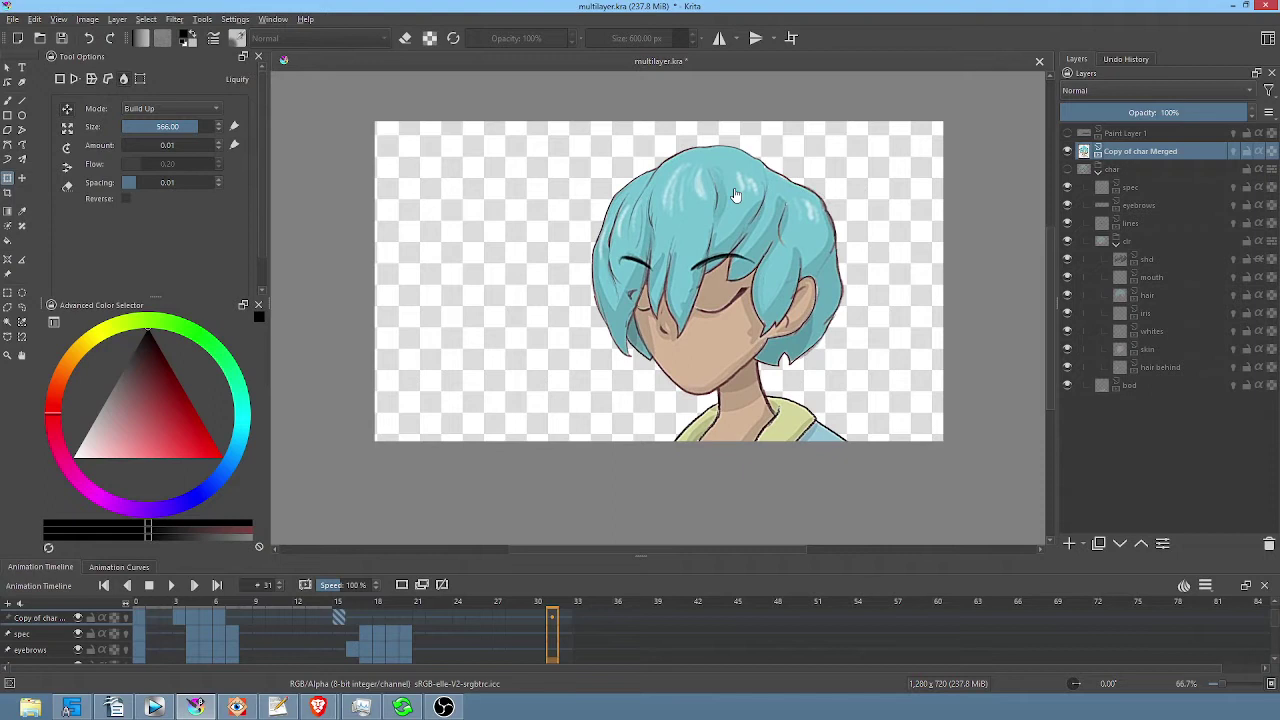
- Hide the merged copy, show the char group, and toggle the clr layer to compare fills
left_click(1066, 151)
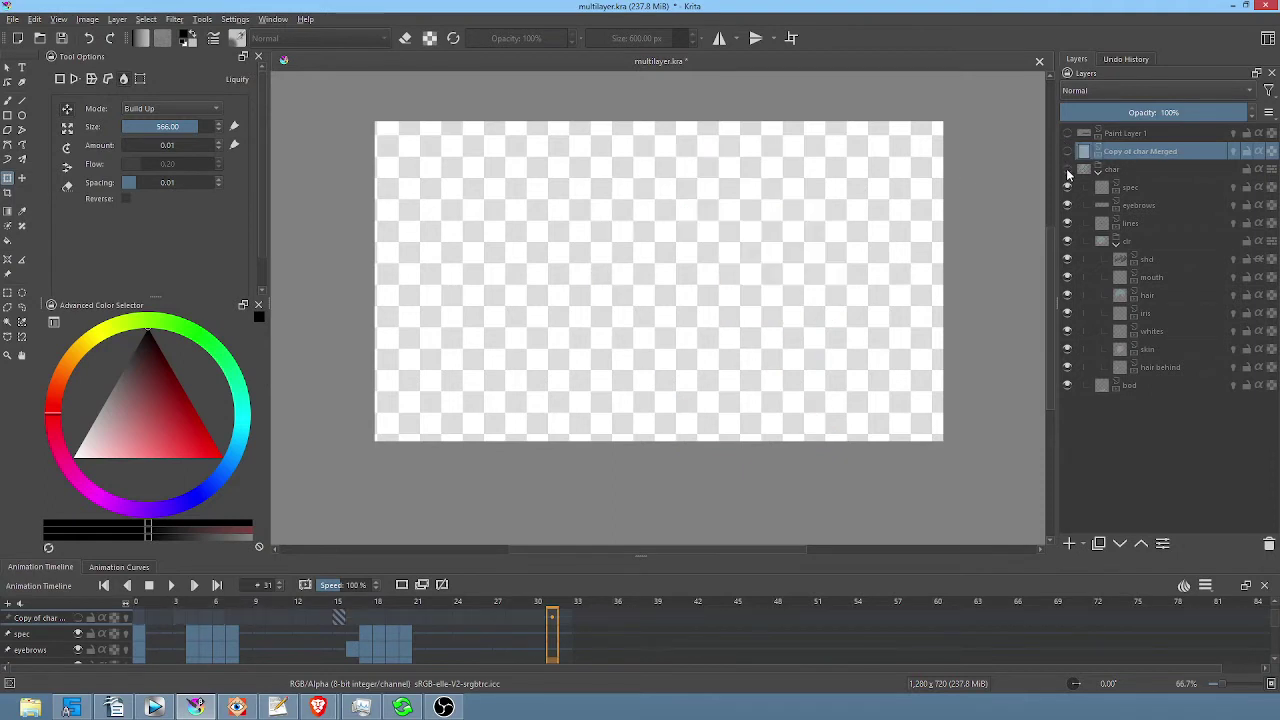
left_click(1067, 170)
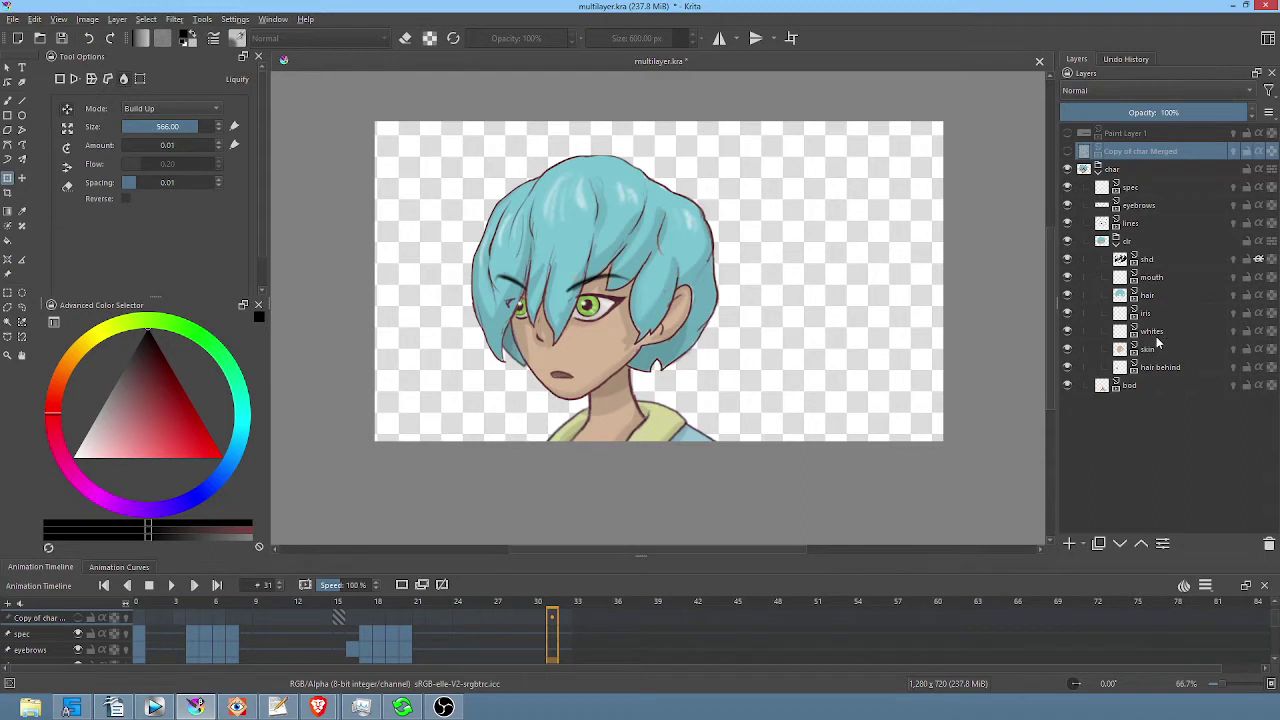
left_click(1146, 242)
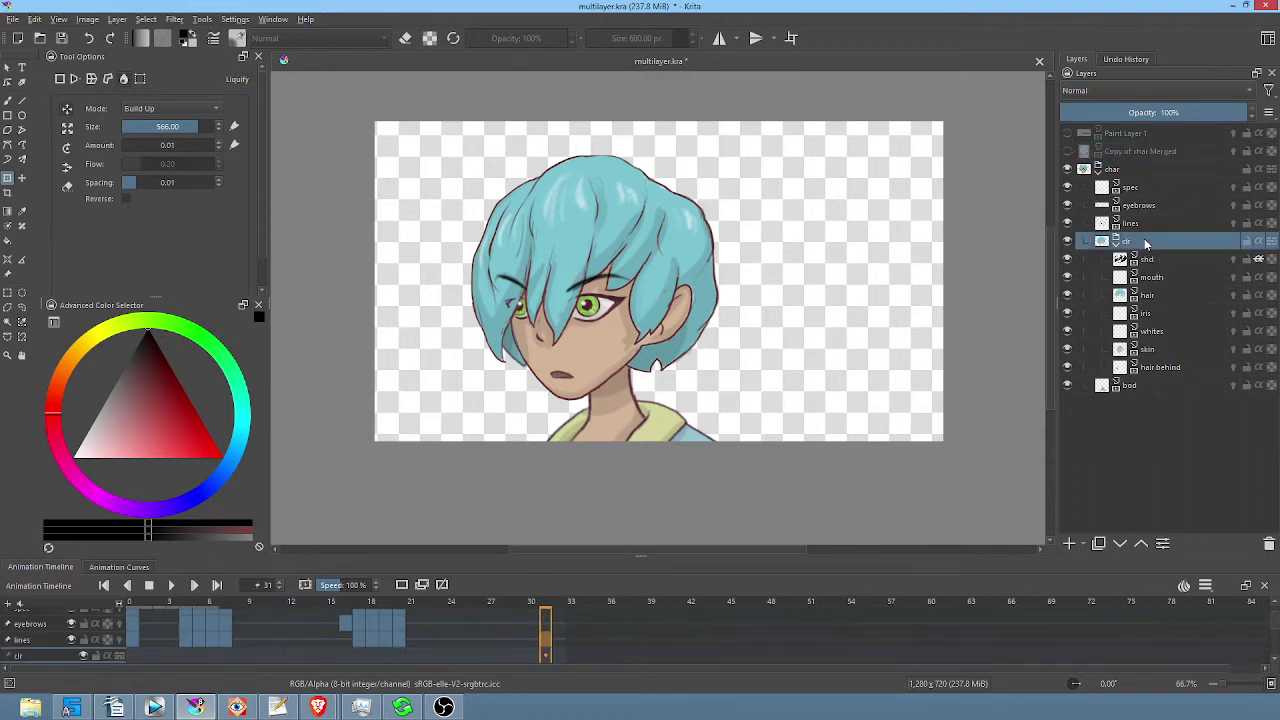
left_click(1068, 242)
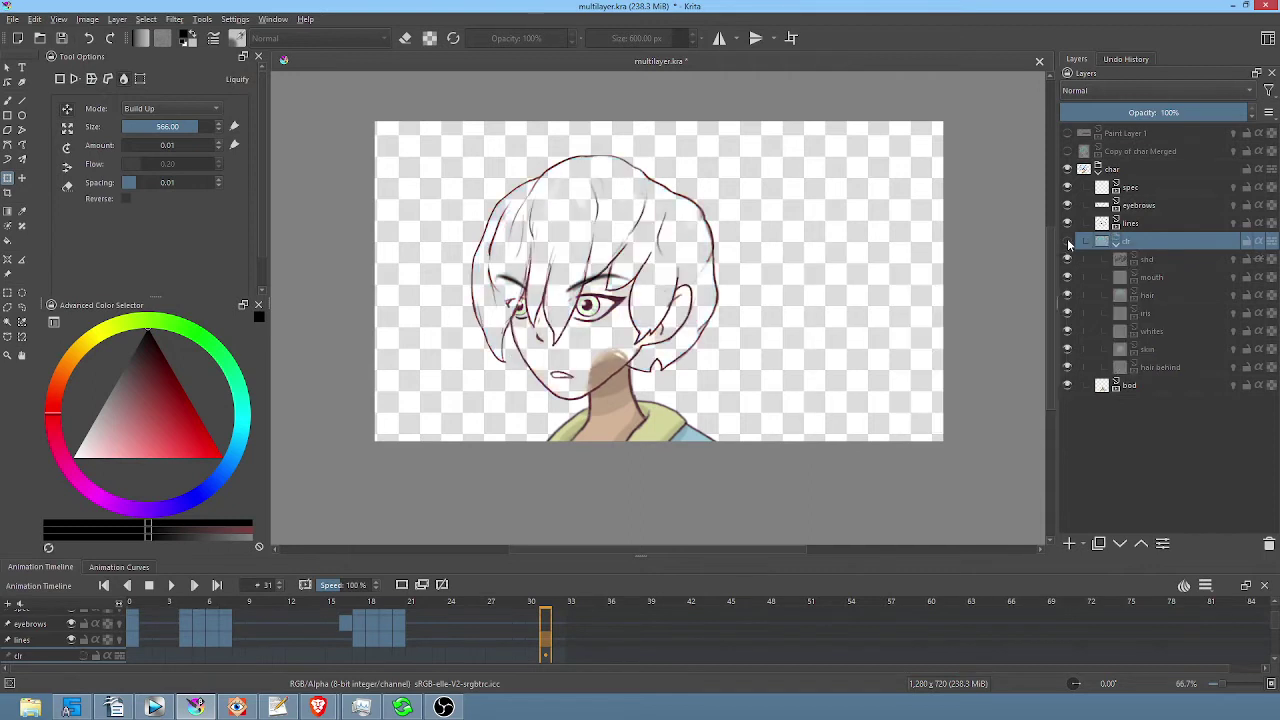
left_click(1068, 242)
left_click(1068, 242)
left_click(1068, 242)
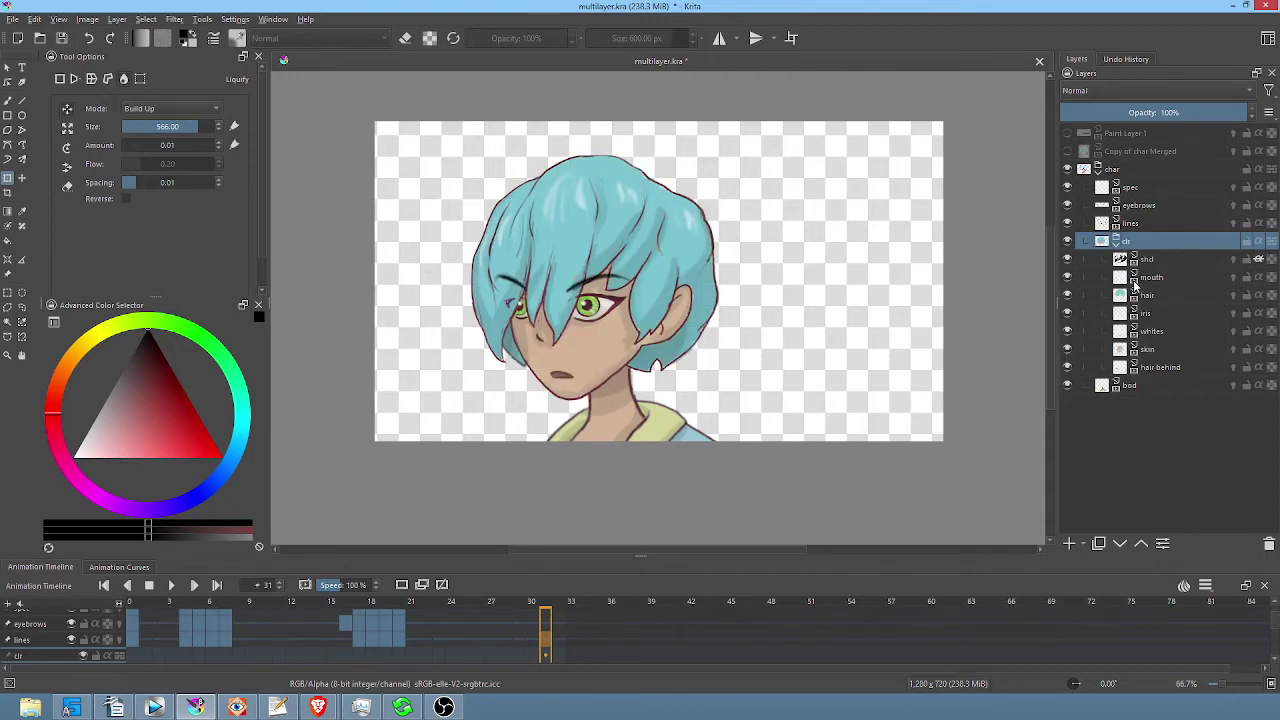
- Select the lines layer and toggle its visibility to compare the line art
left_click(1147, 224)
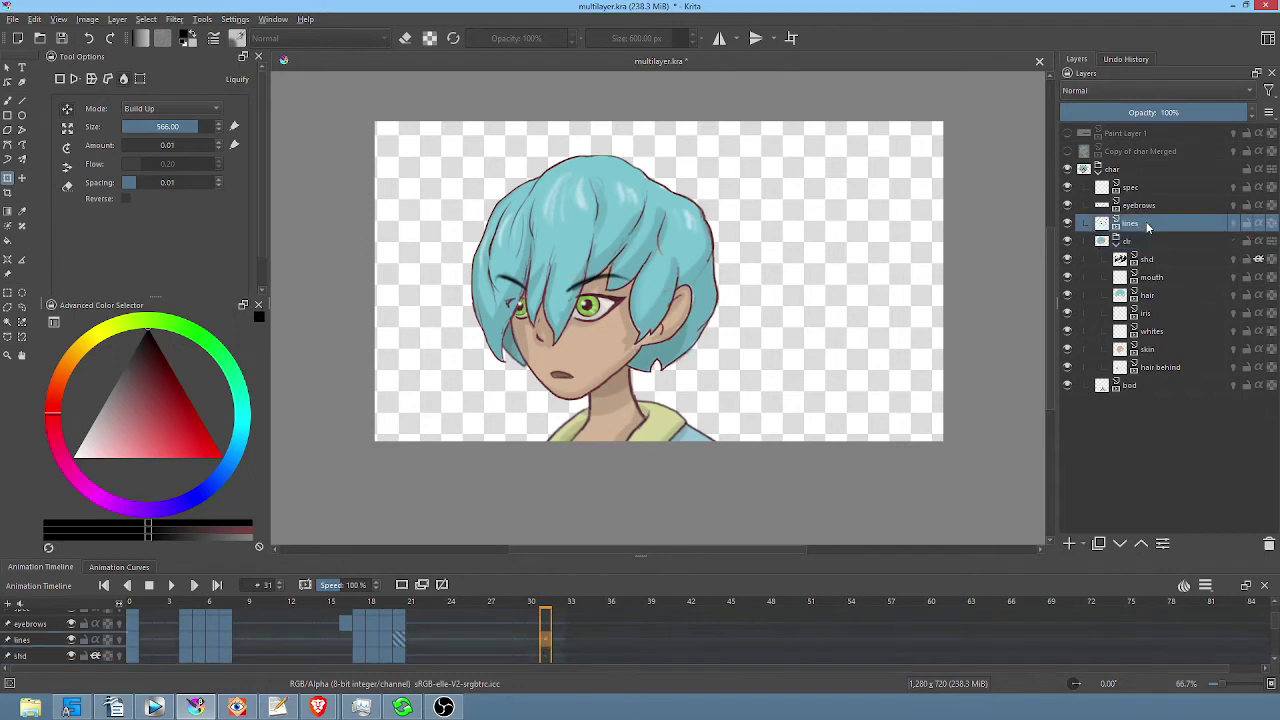
left_click(1068, 224)
left_click(1068, 224)
left_click(1068, 224)
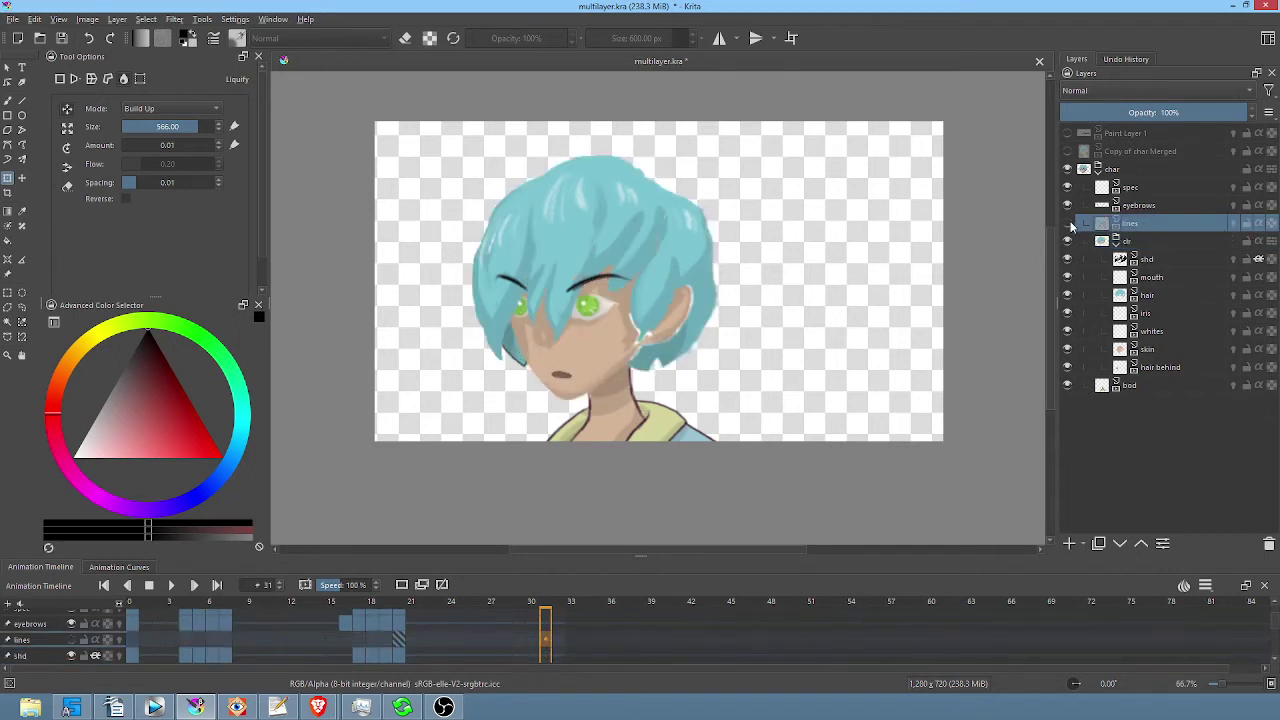
left_click(1068, 224)
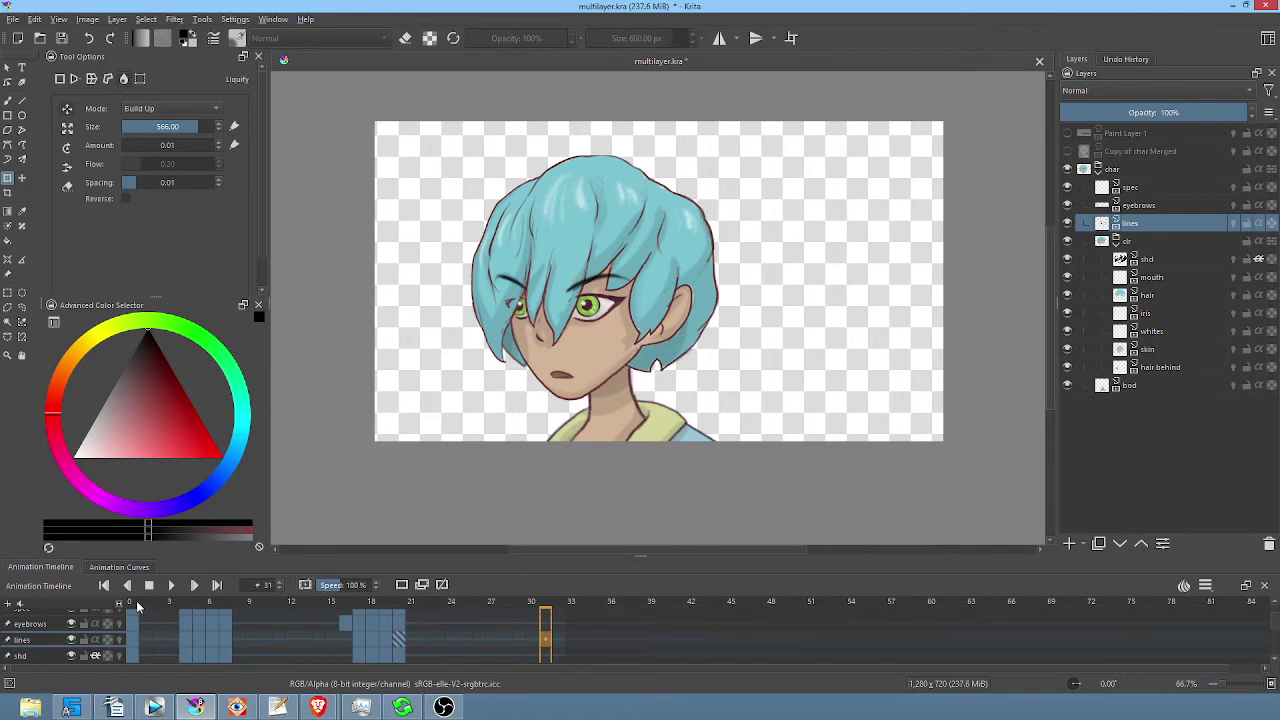
- Scrub back to frame 7, zoom in on the eye, and isolate the lines layer
left_click_drag(138, 607, 229, 612)
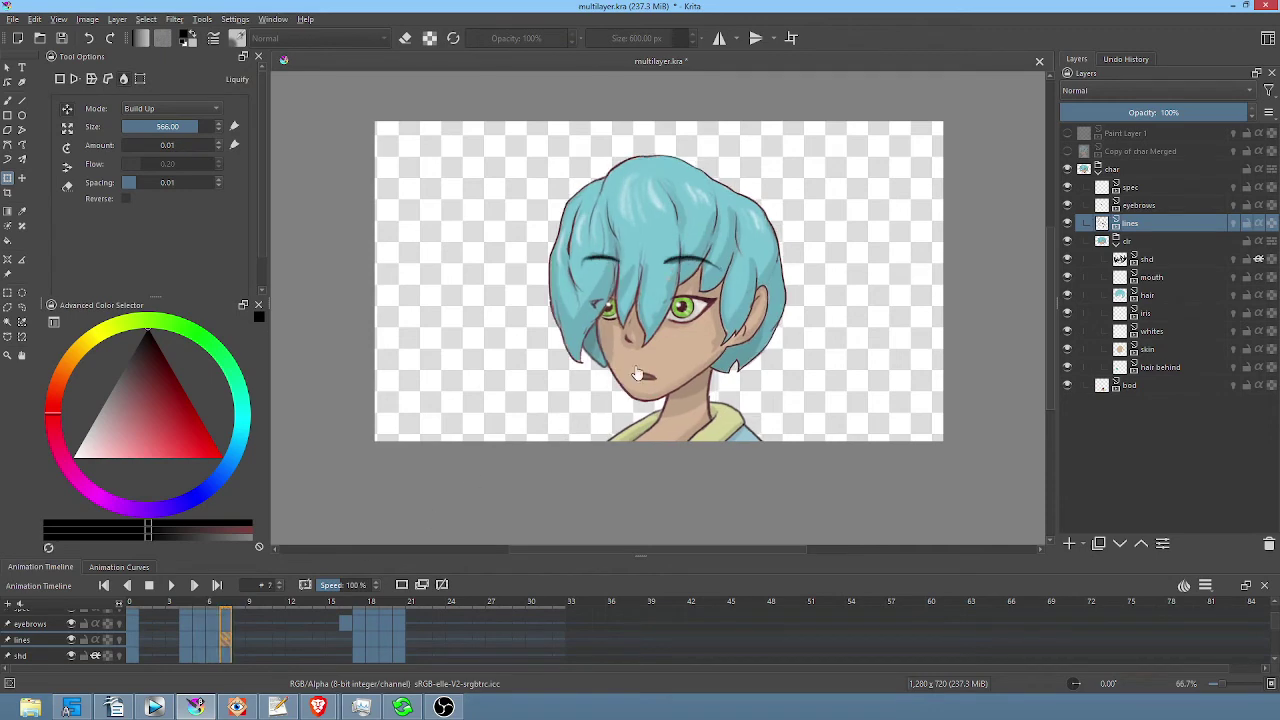
scroll(674, 302, "up", 3)
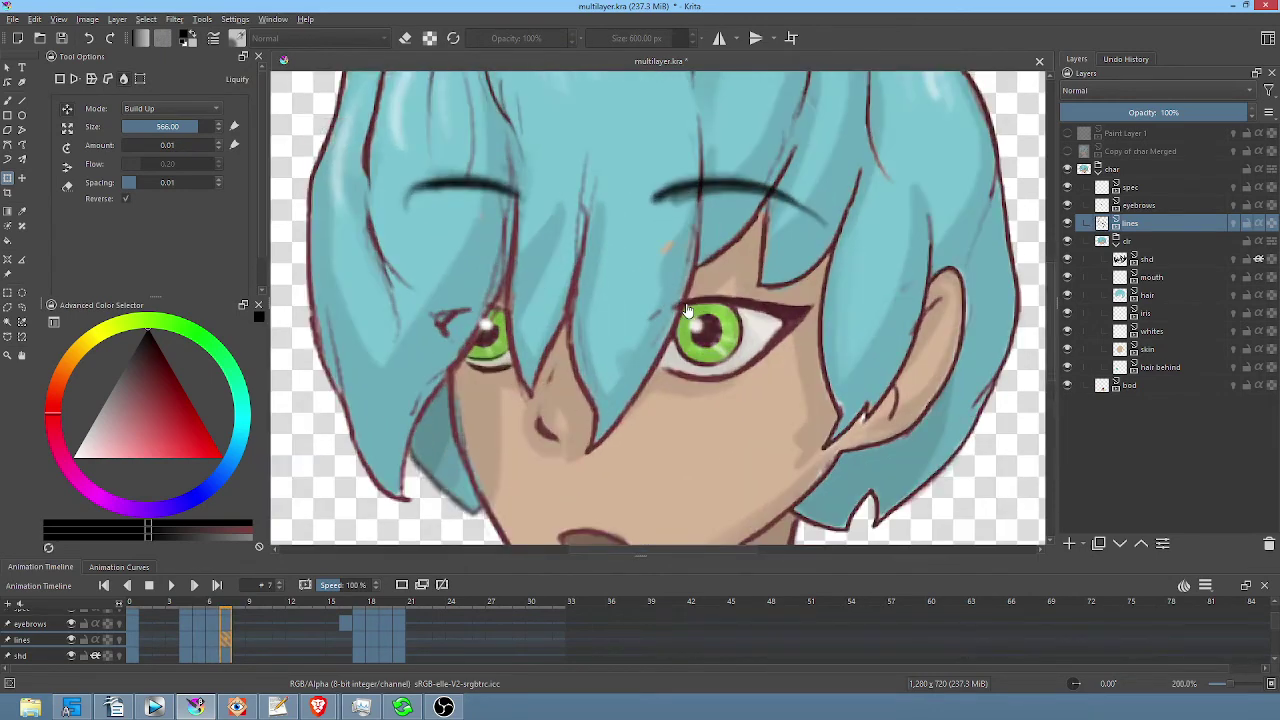
scroll(735, 309, "down", 3)
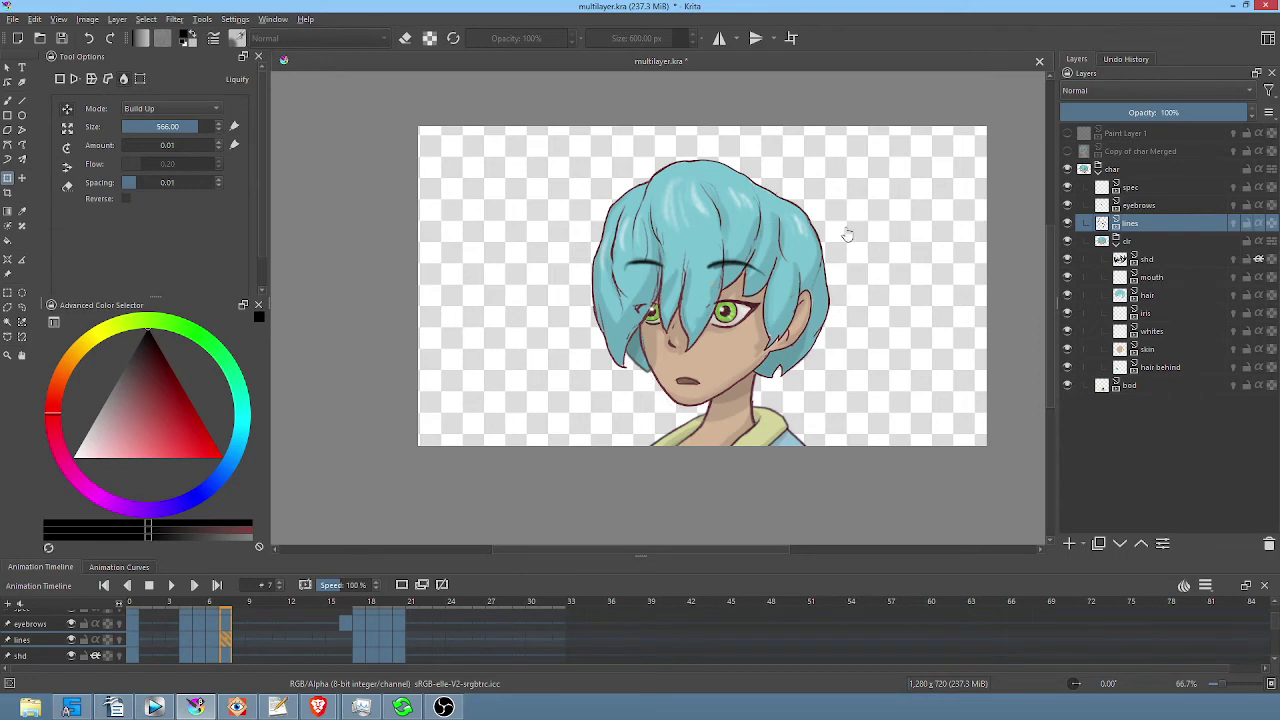
key("alt+i")
scroll(714, 263, "up", 3)
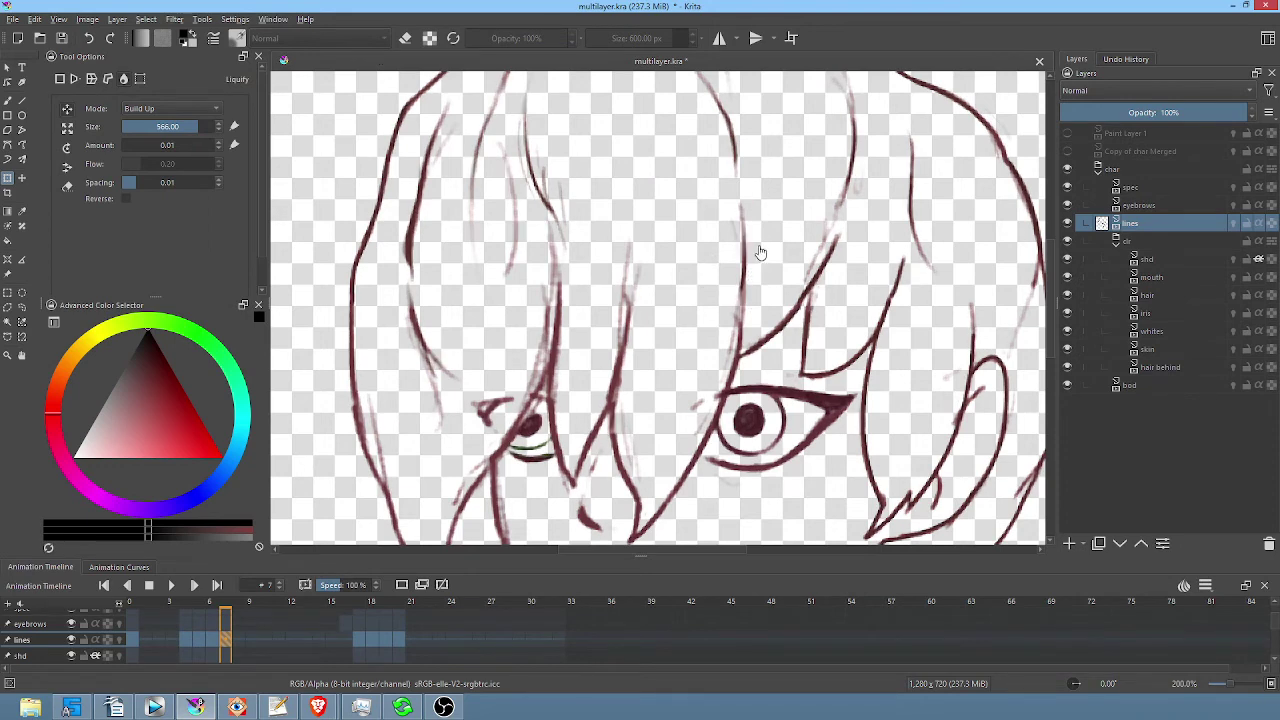
scroll(674, 300, "down", 1)
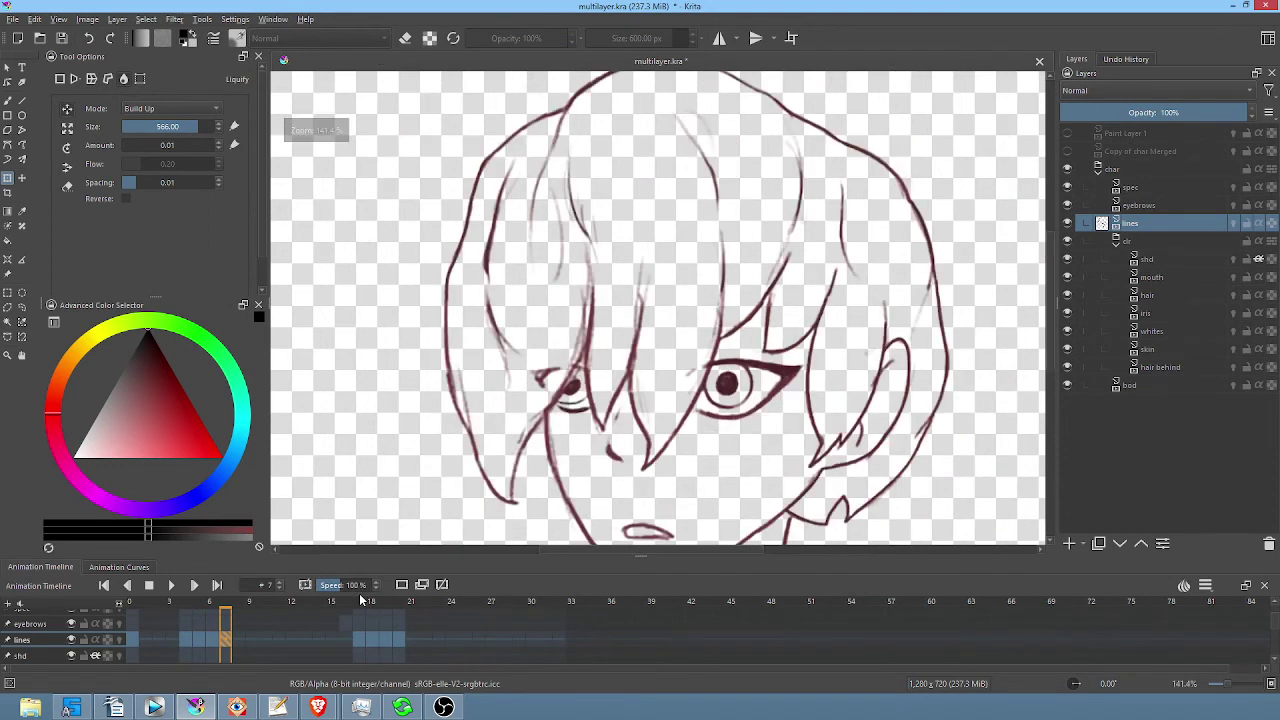
- Enlarge the Animation Timeline docker and select the lines layer's cell at frame 20
mouse_move(350, 604)
left_mouse_down()
mouse_move(416, 610)
mouse_move(343, 607)
mouse_move(398, 610)
mouse_move(358, 614)
left_mouse_up()
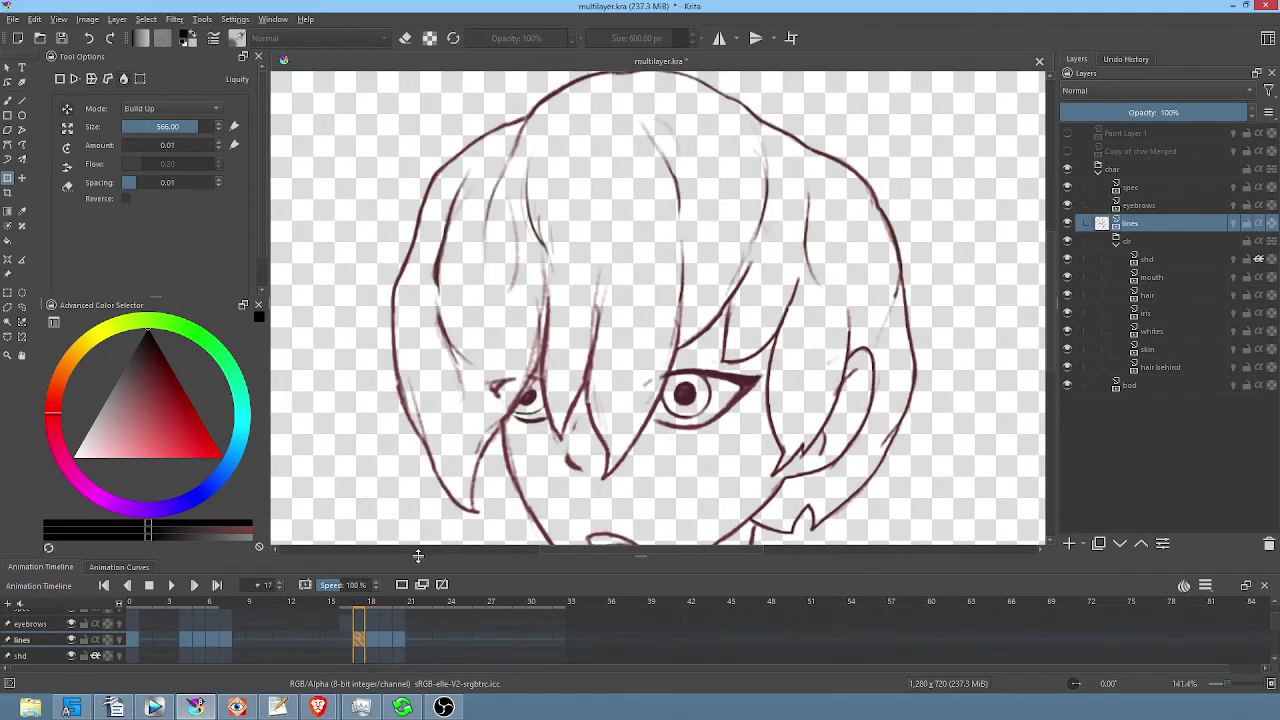
left_click_drag(418, 554, 415, 497)
left_click(382, 580)
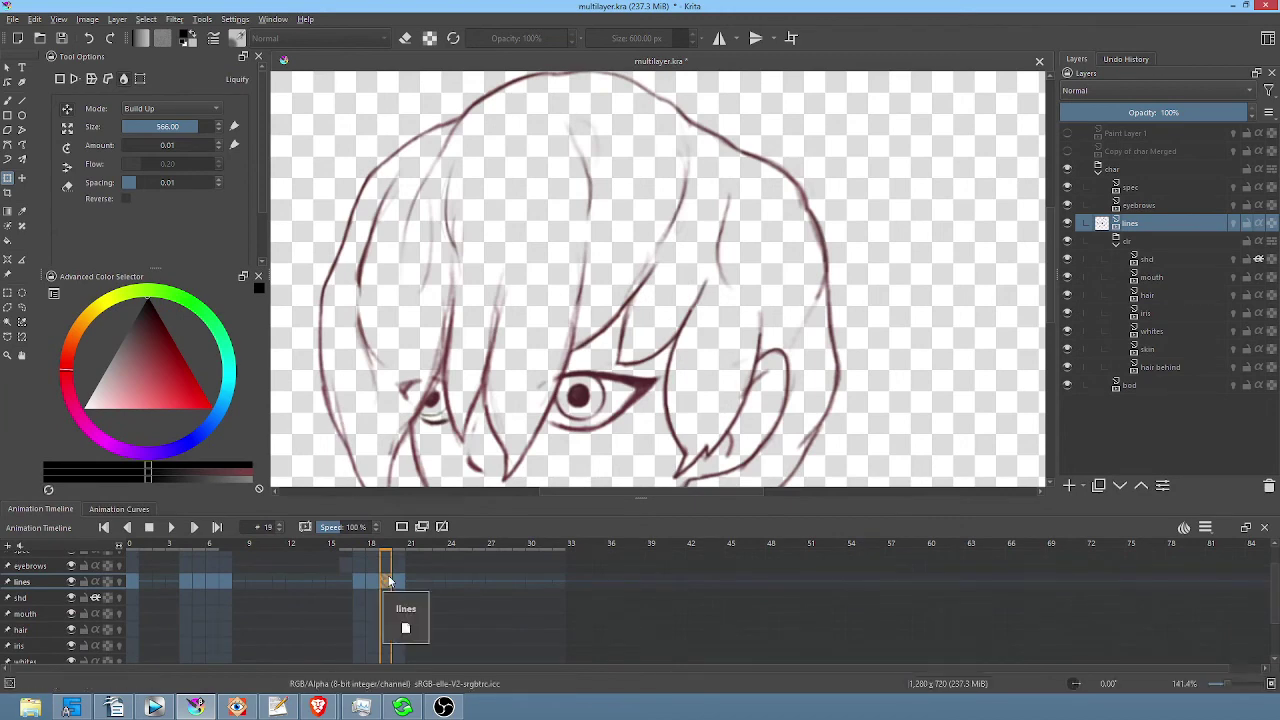
left_click(398, 578)
left_click(398, 582)
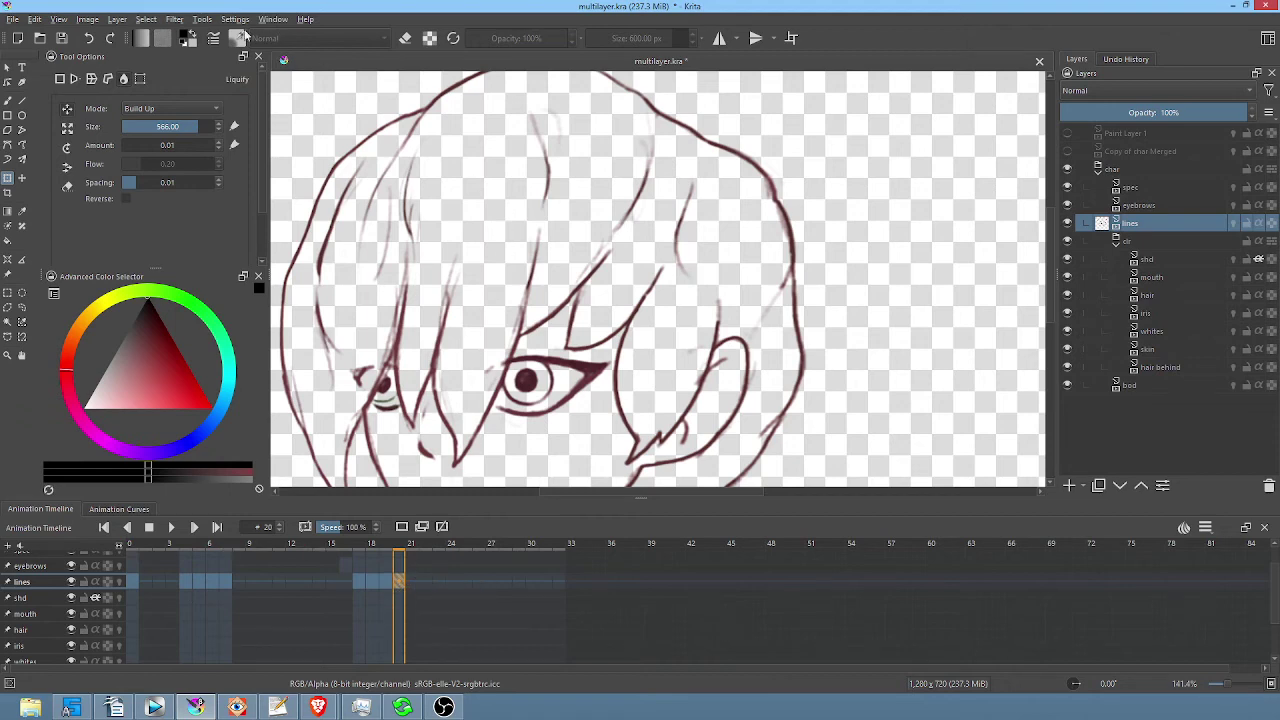
- Sharpen the frame 20 lines with Unsharp Mask: radius 6.38, amount 1.00, threshold 0
left_click(176, 20)
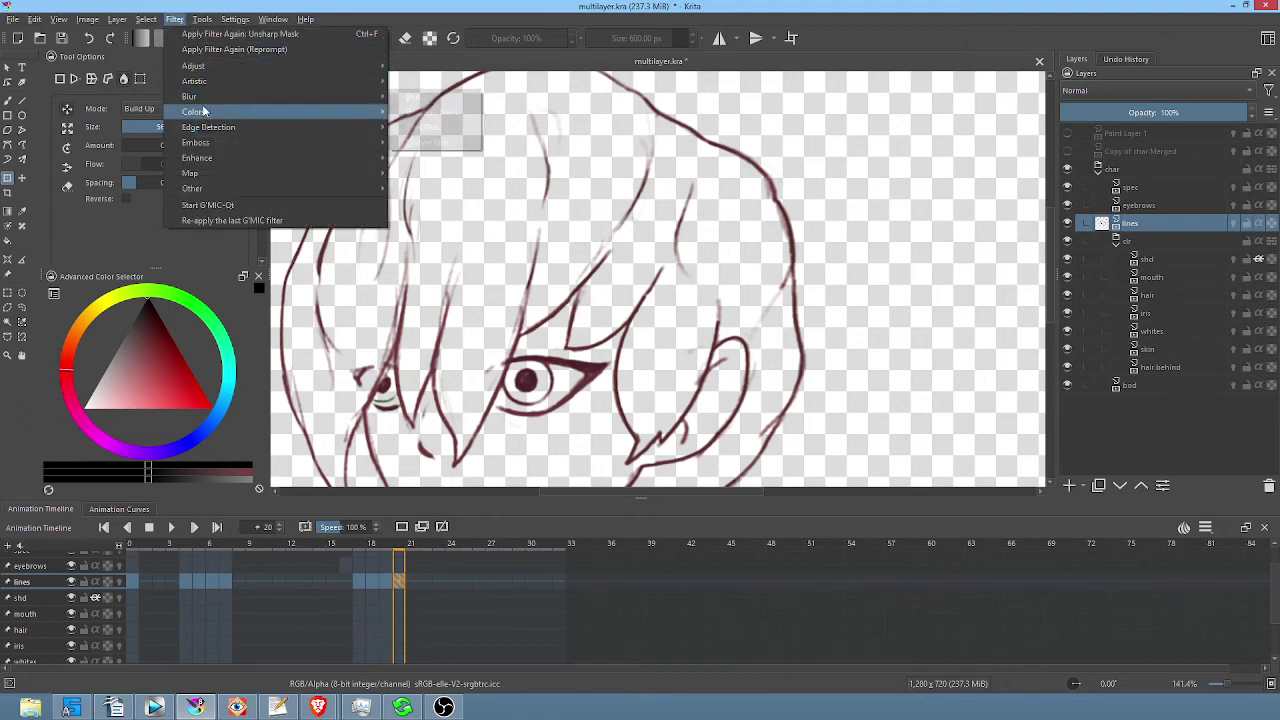
mouse_move(210, 160)
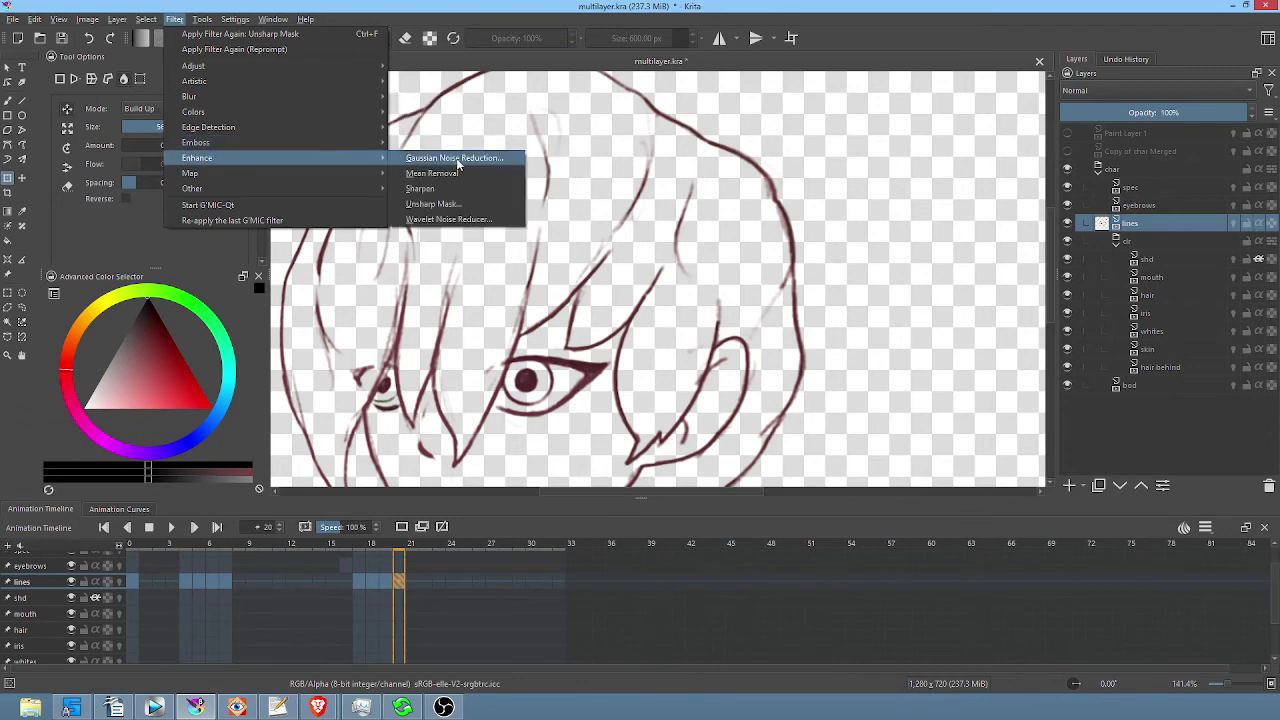
left_click(468, 204)
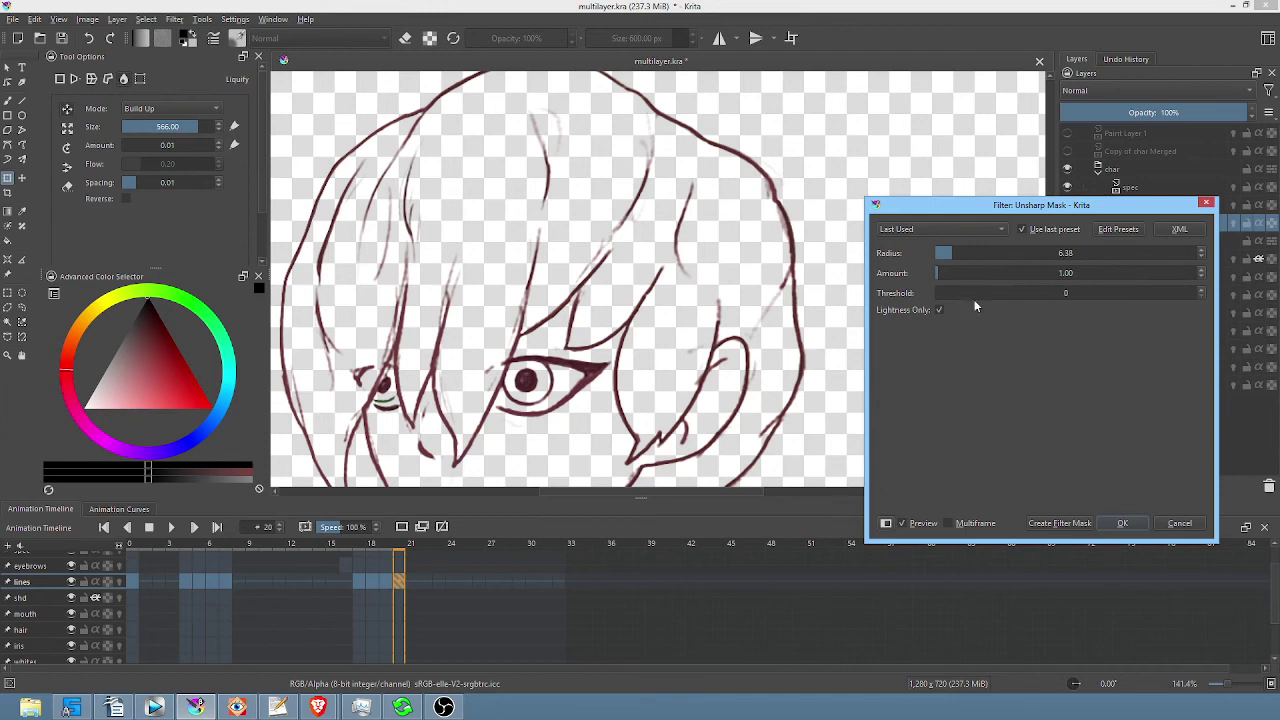
key("Return")
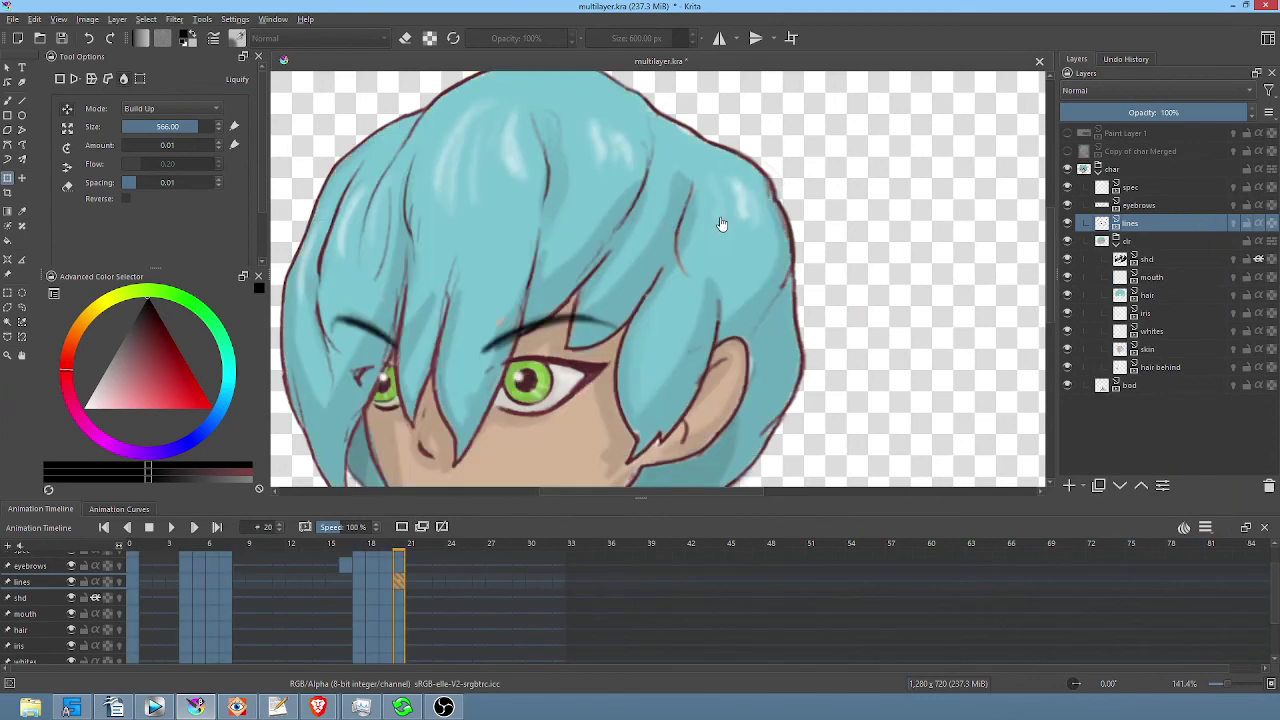
- Zoom around the sharpened lines and scrub nearby frames to review them with colour shown
scroll(720, 232, "down", 2)
scroll(670, 283, "up", 3)
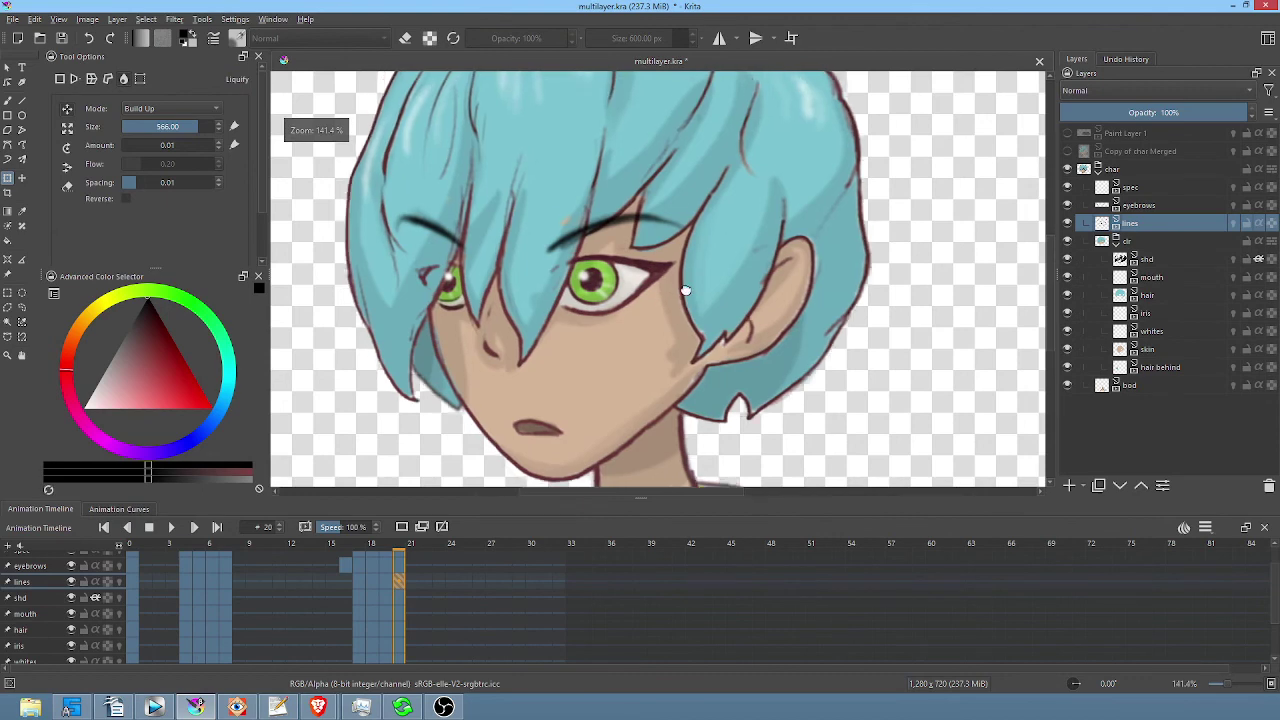
mouse_move(407, 558)
left_mouse_down()
mouse_move(411, 547)
mouse_move(268, 547)
mouse_move(486, 548)
mouse_move(280, 548)
mouse_move(420, 553)
left_mouse_up()
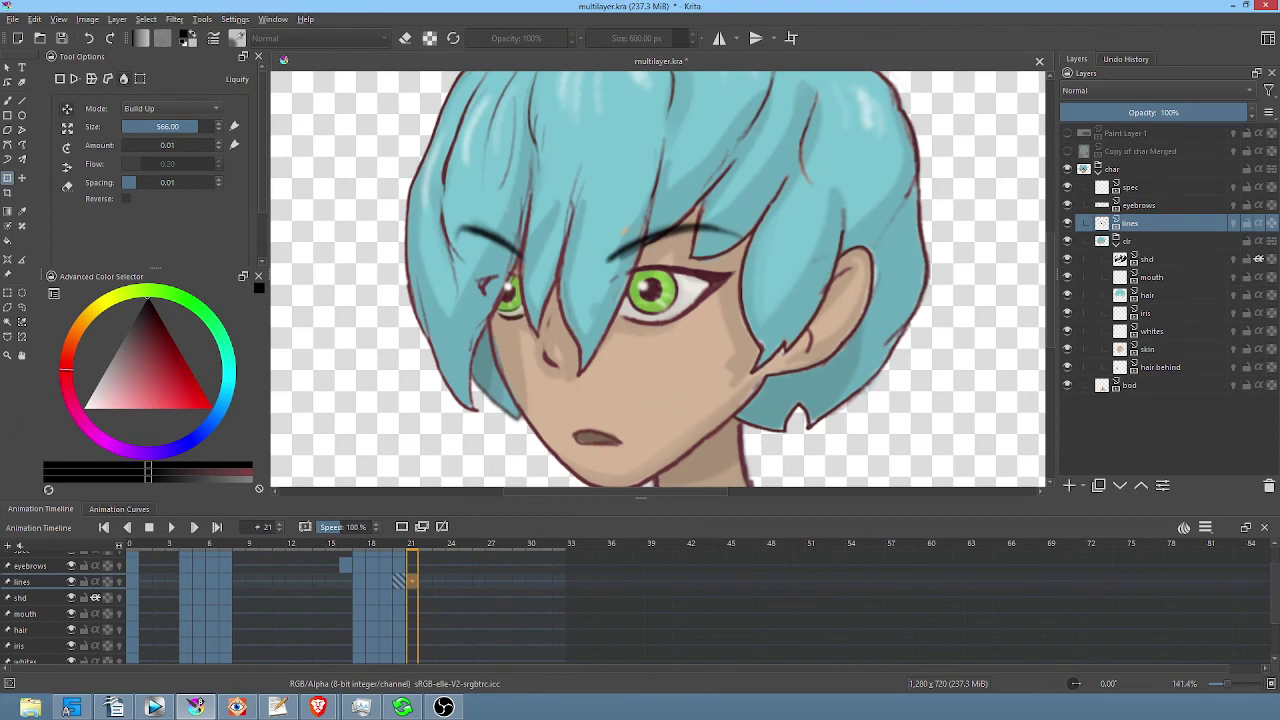